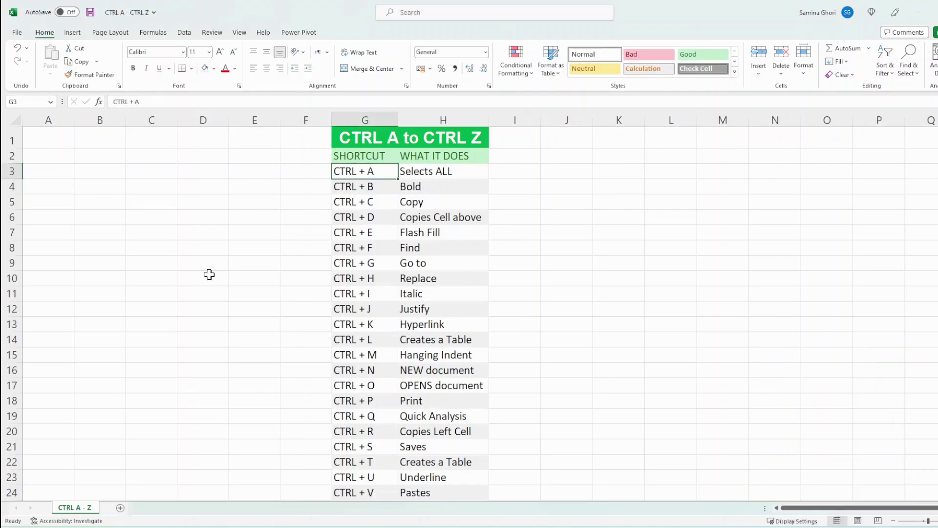
# Select the whole shortcut table and make the CTRL + B entry bold
pyautogui.hotkey('ctrl', 'a')
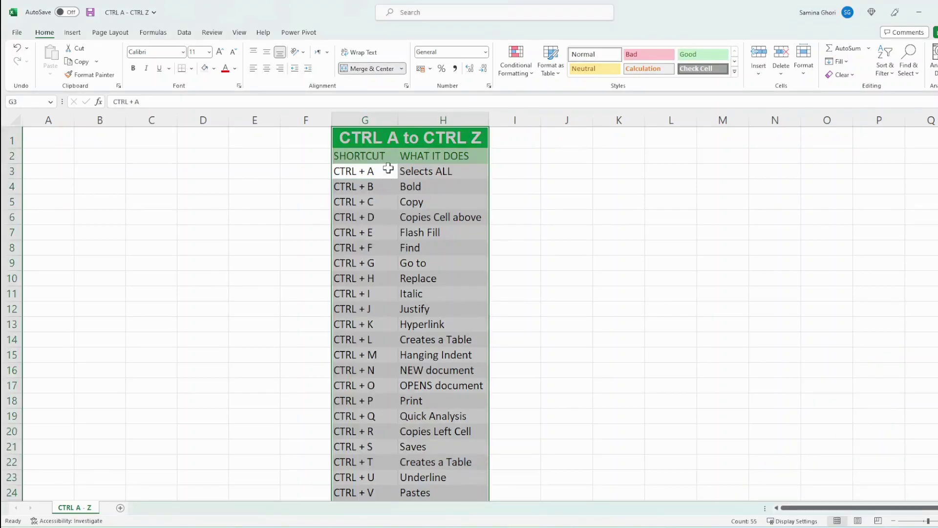
pyautogui.click(391, 187)
pyautogui.hotkey('ctrl', 'b')
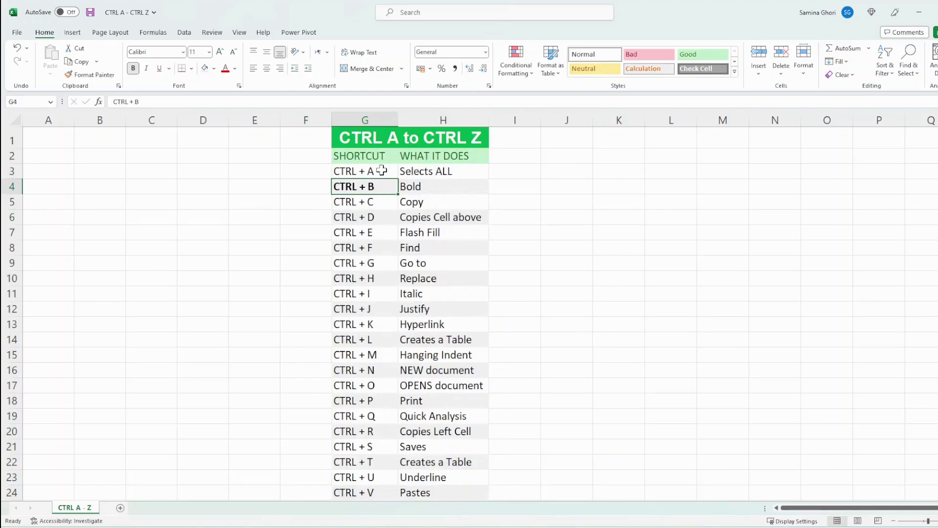
# Copy the CTRL + C entry into cell I5
pyautogui.click(373, 202)
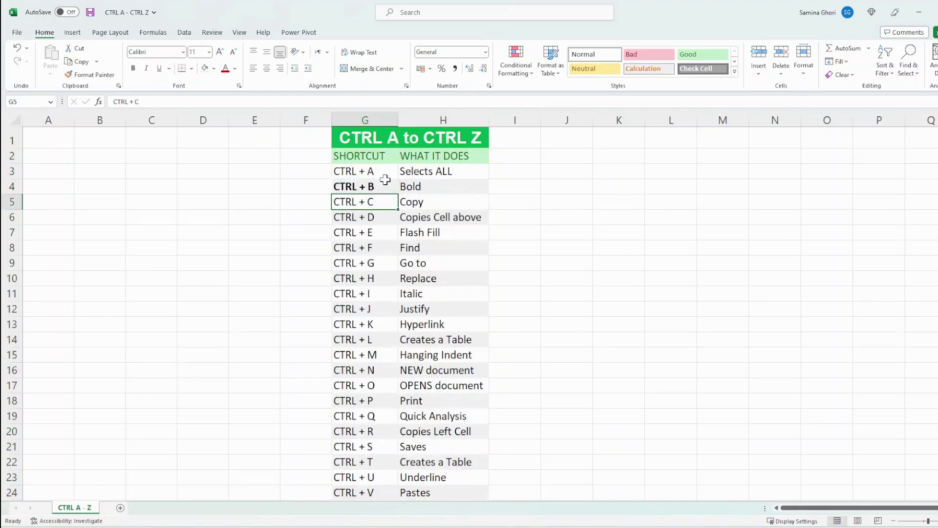
pyautogui.hotkey('ctrl', 'c')
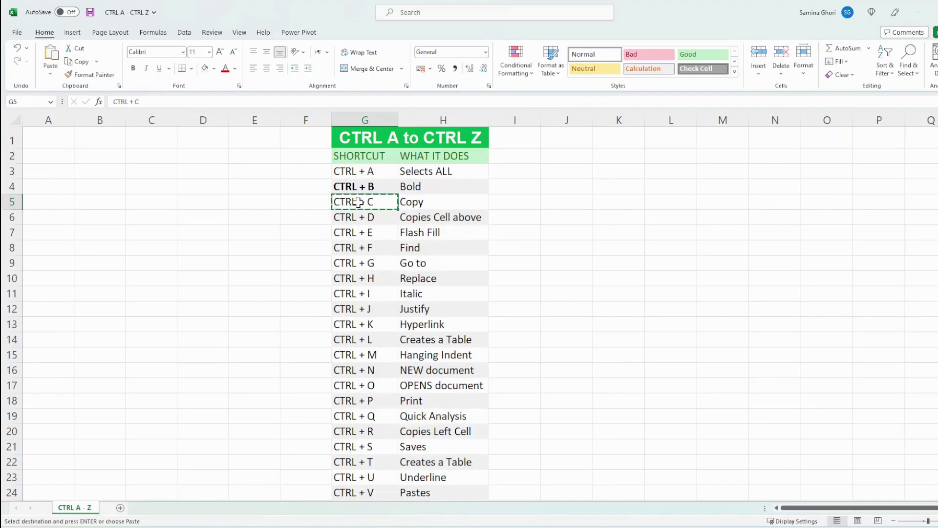
pyautogui.click(521, 203)
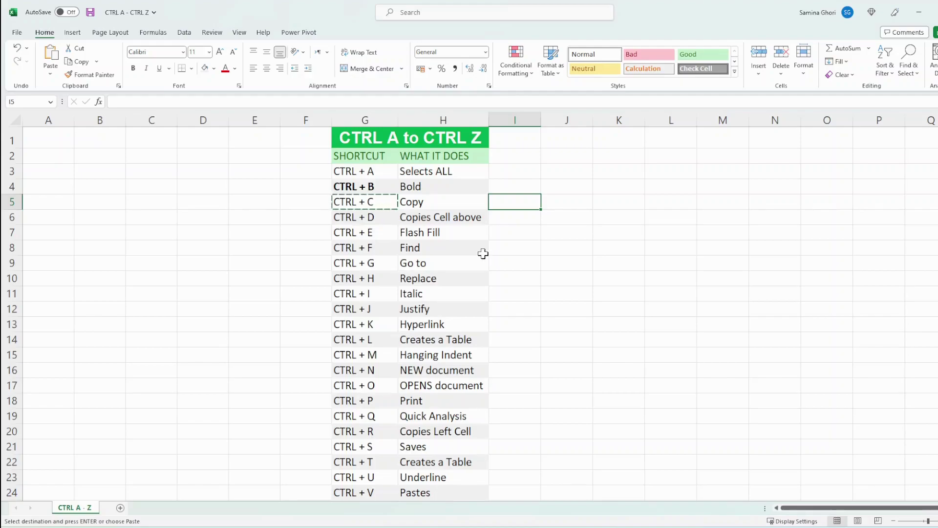
pyautogui.hotkey('ctrl', 'v')
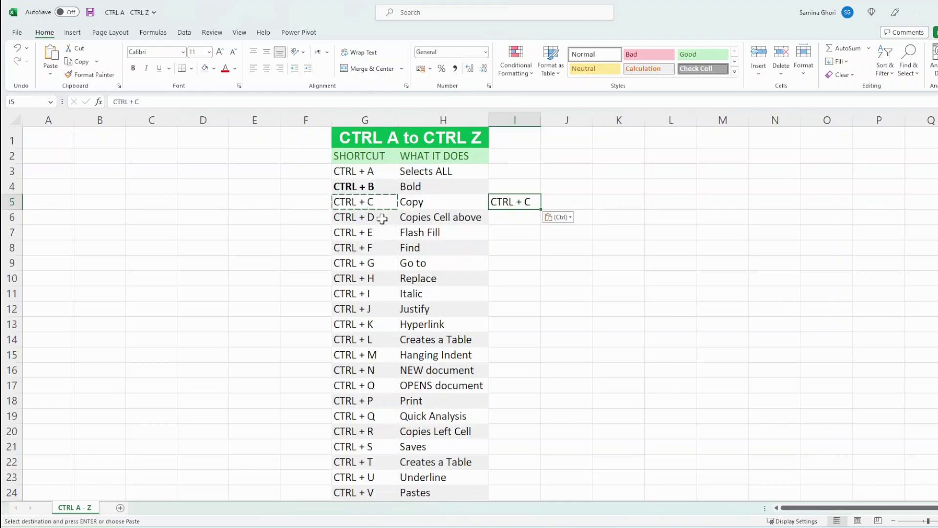
# Copy the CTRL + D to CTRL + F rows into J6:K8
pyautogui.moveTo(382, 218); pyautogui.dragTo(438, 243)
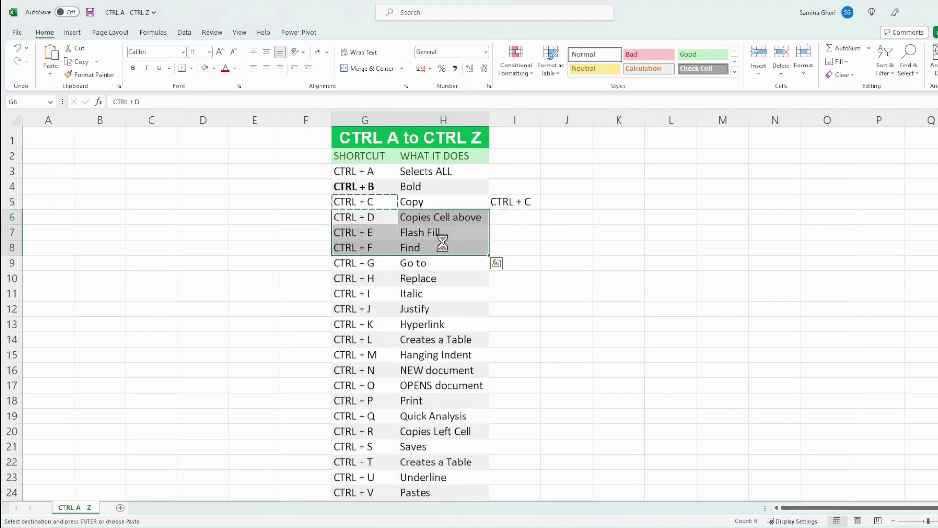
pyautogui.hotkey('ctrl', 'c')
pyautogui.click(569, 219)
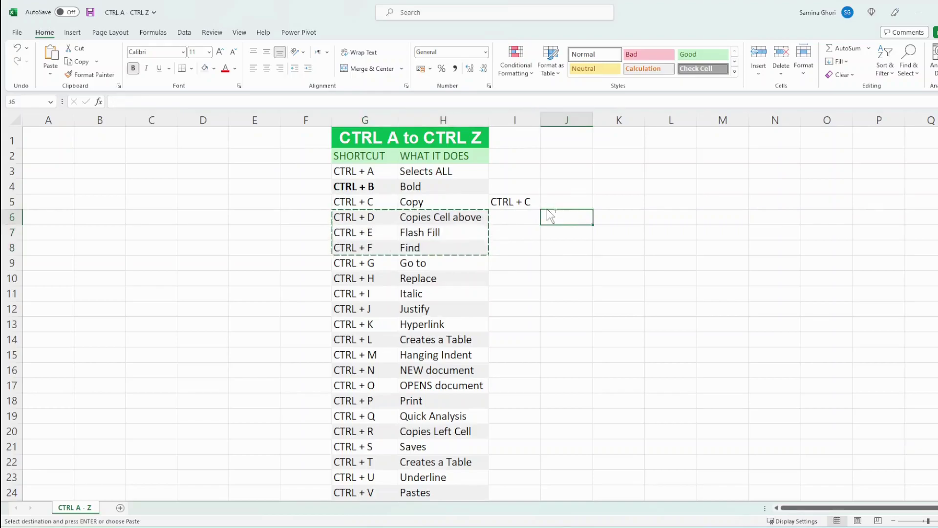
pyautogui.hotkey('ctrl', 'v')
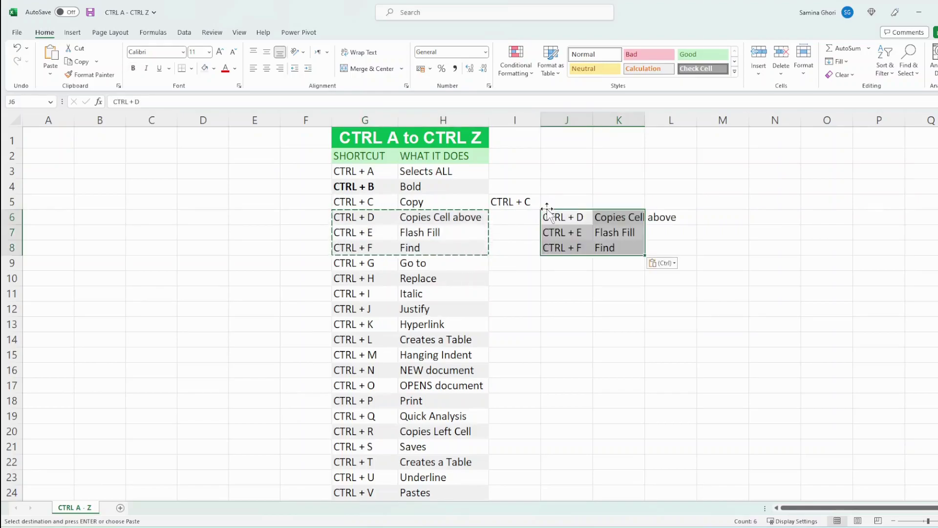
# Undo the J6:K8 paste and copy 'Copies Cell above' from H6 into J6
pyautogui.hotkey('ctrl', 'z')
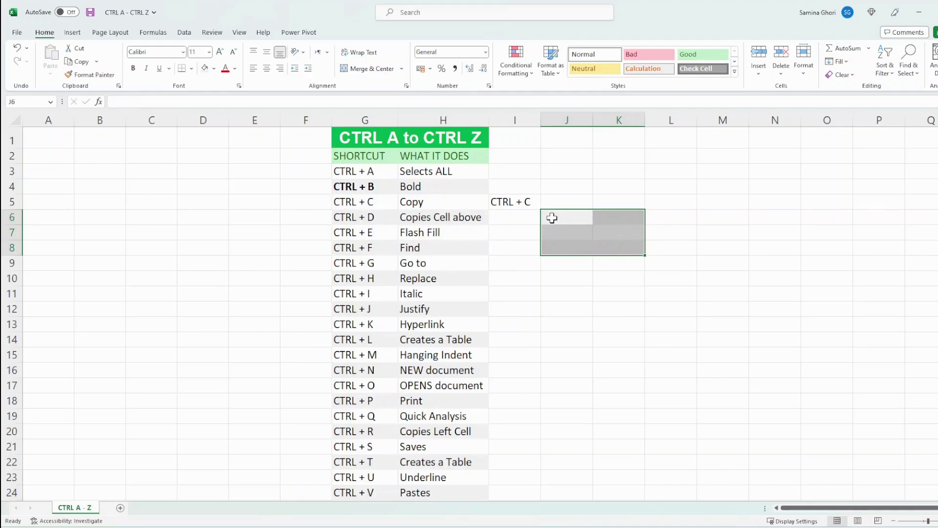
pyautogui.click(549, 218)
pyautogui.click(471, 220)
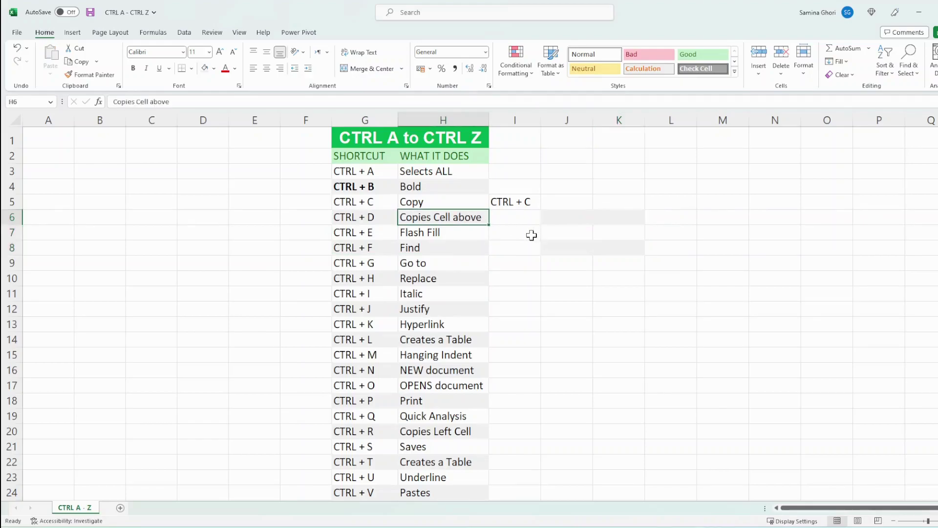
pyautogui.hotkey('ctrl', 'c')
pyautogui.click(577, 218)
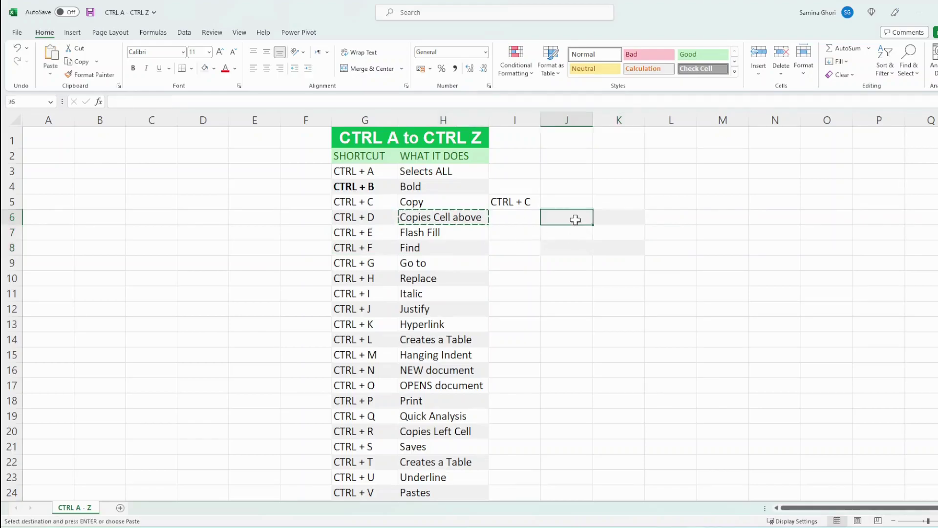
pyautogui.hotkey('ctrl', 'v')
# Fill J7 and I6 from the cells above with Ctrl+D, then undo the demo entries
pyautogui.click(567, 233)
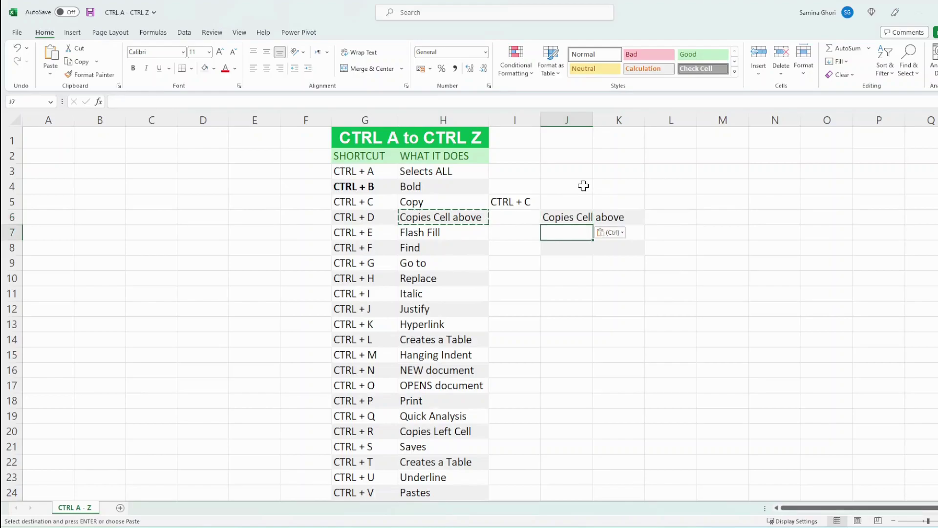
pyautogui.hotkey('ctrl', 'd')
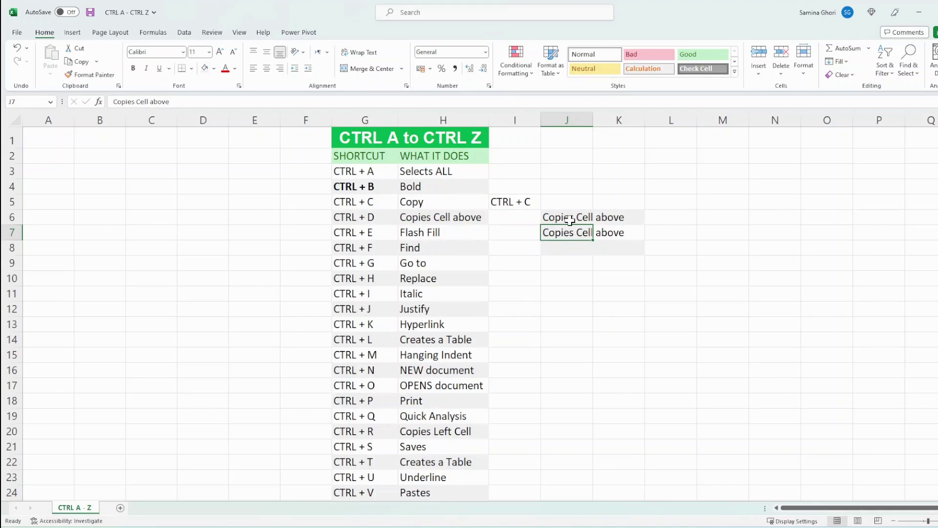
pyautogui.click(522, 218)
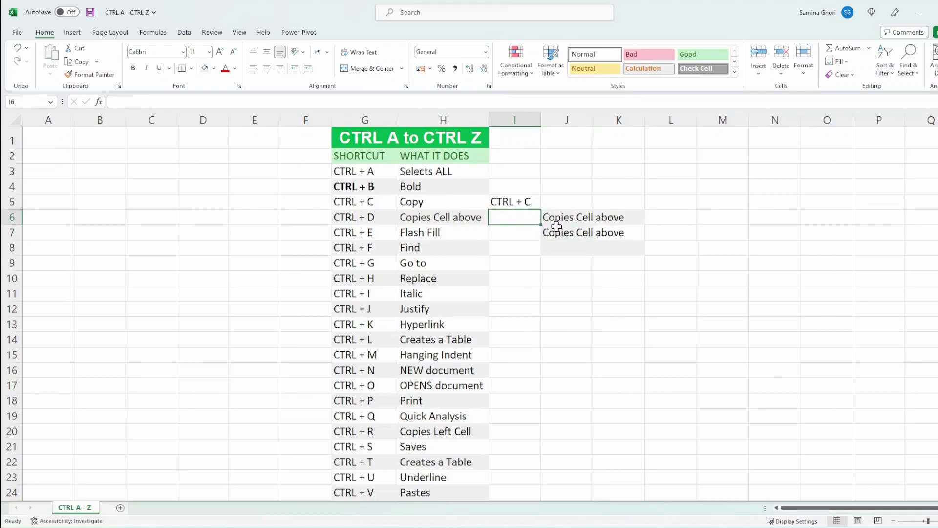
pyautogui.hotkey('ctrl', 'd')
pyautogui.hotkey('ctrl', 'z')
pyautogui.hotkey('ctrl', 'z')
pyautogui.hotkey('ctrl', 'z')
pyautogui.hotkey('ctrl', 'z')
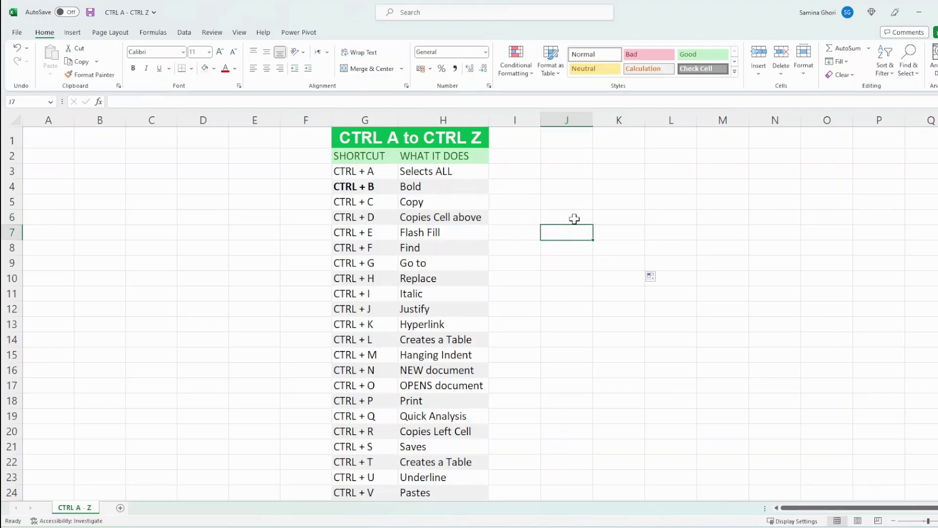
pyautogui.write('1')
pyautogui.press('Return')
pyautogui.write('2')
pyautogui.press('Return')
pyautogui.write('3')
pyautogui.press('Return')
pyautogui.write('4')
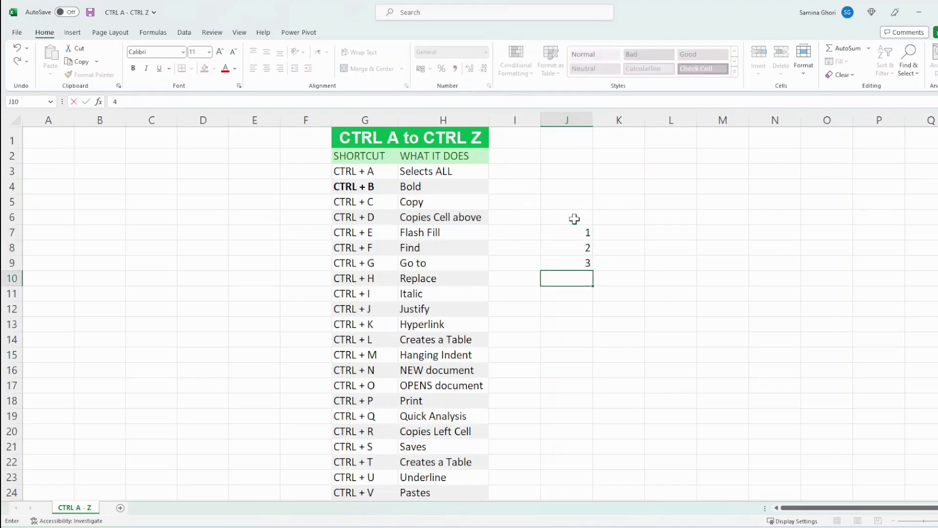
pyautogui.press('Return')
pyautogui.write('5')
pyautogui.press('Tab')
pyautogui.press('Up')
pyautogui.press('Up')
pyautogui.press('Up')
pyautogui.press('Up')
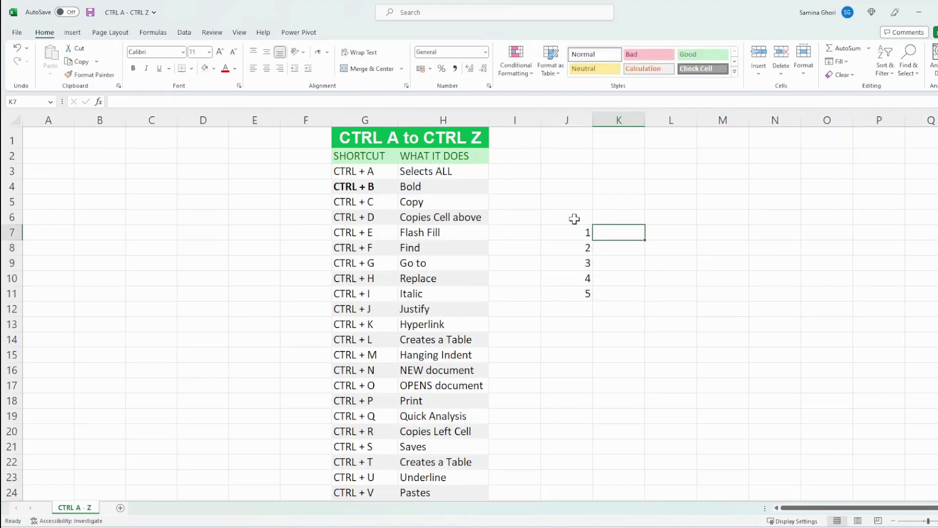
pyautogui.write('1')
pyautogui.hotkey('ctrl', 'Return')
pyautogui.press('Down')
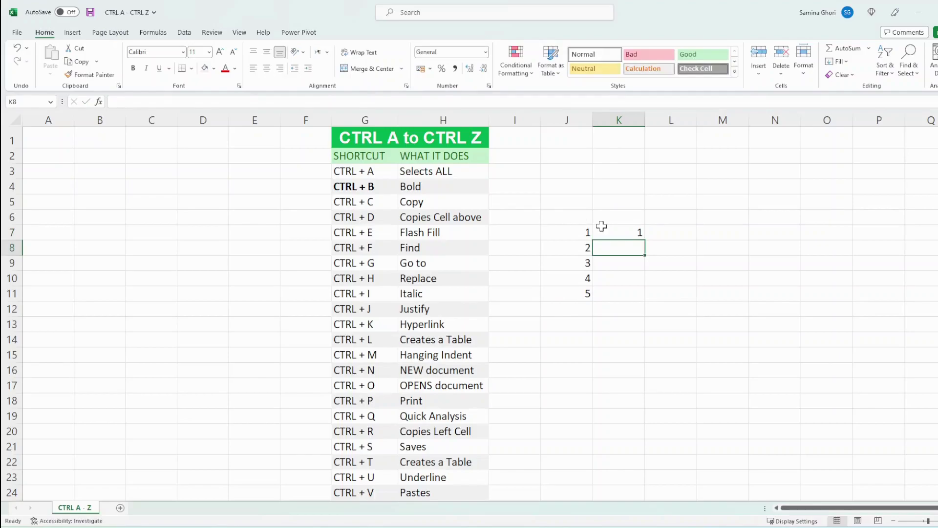
pyautogui.click(625, 233)
pyautogui.click(630, 248)
pyautogui.hotkey('ctrl', 'e')
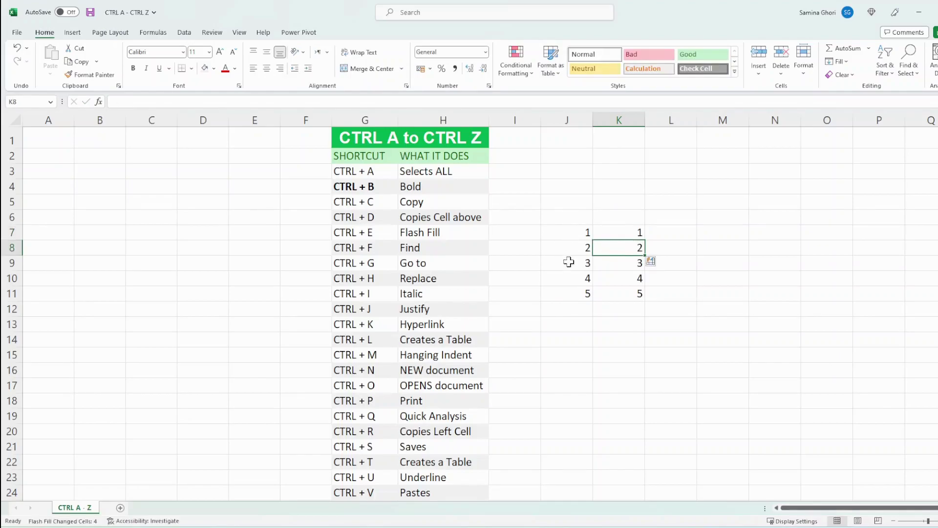
pyautogui.click(655, 262)
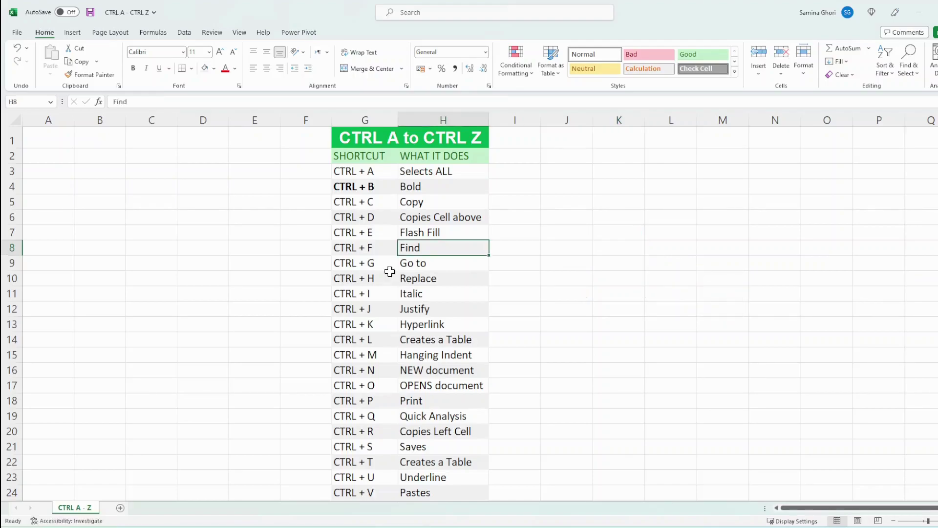
pyautogui.hotkey('ctrl', 'f')
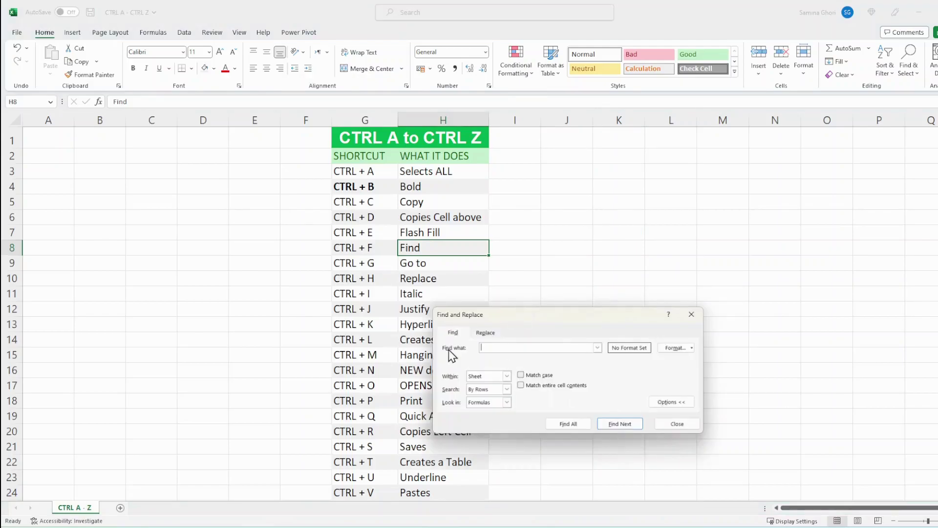
pyautogui.moveTo(555, 323); pyautogui.dragTo(624, 228)
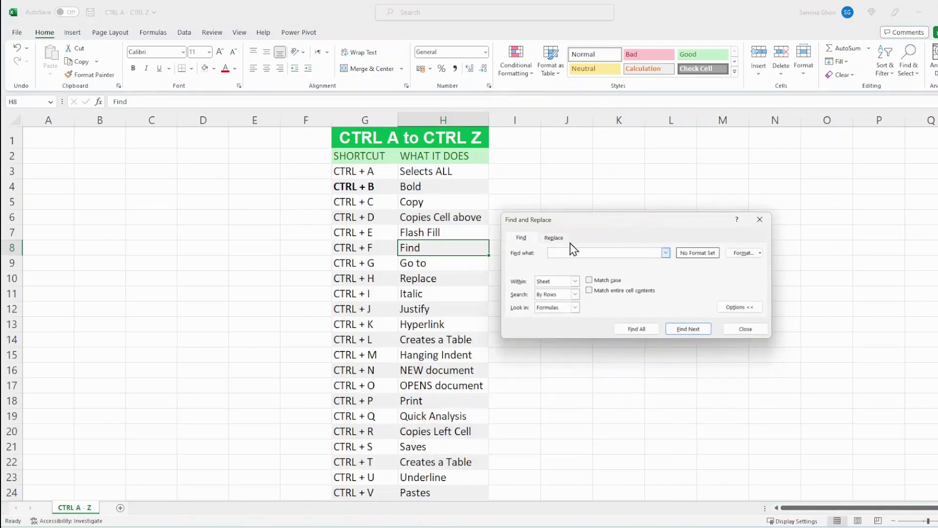
pyautogui.click(576, 254)
pyautogui.click(744, 329)
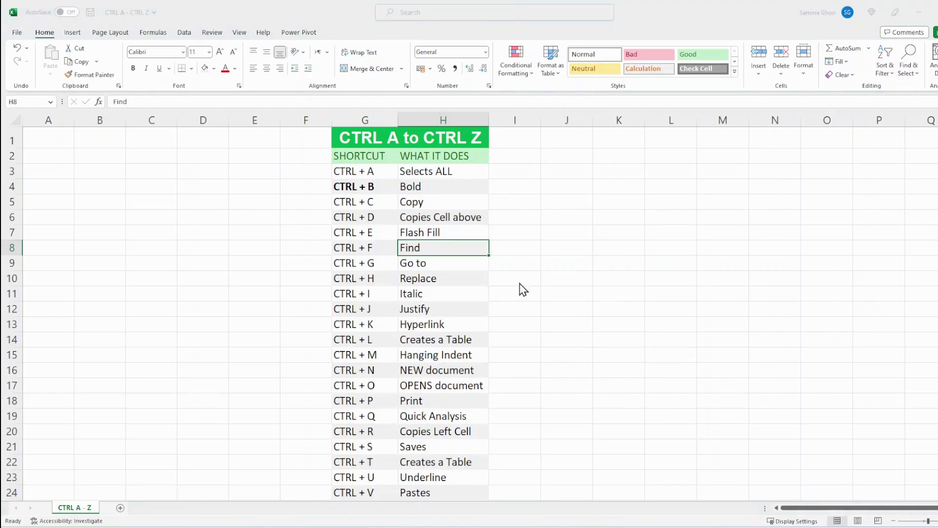
pyautogui.hotkey('ctrl', 'g')
pyautogui.moveTo(355, 147); pyautogui.dragTo(593, 157)
pyautogui.click(561, 275)
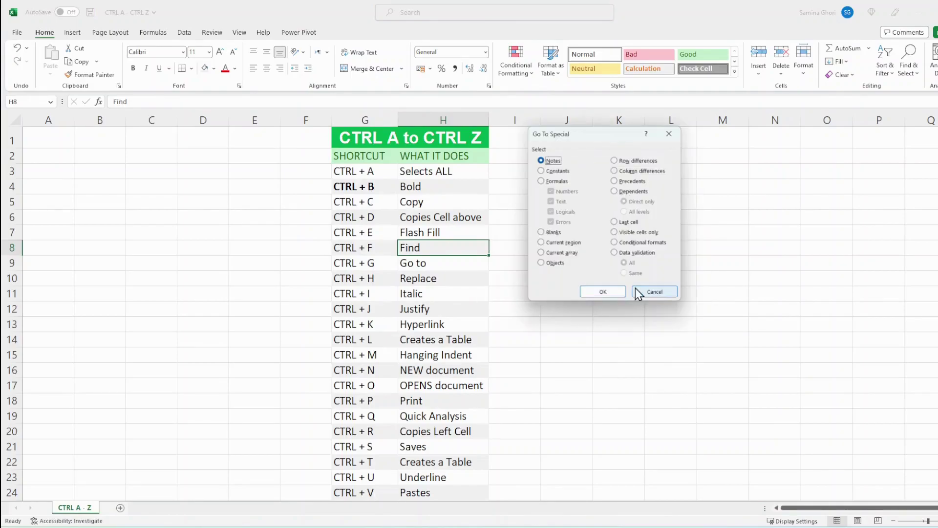
pyautogui.click(652, 292)
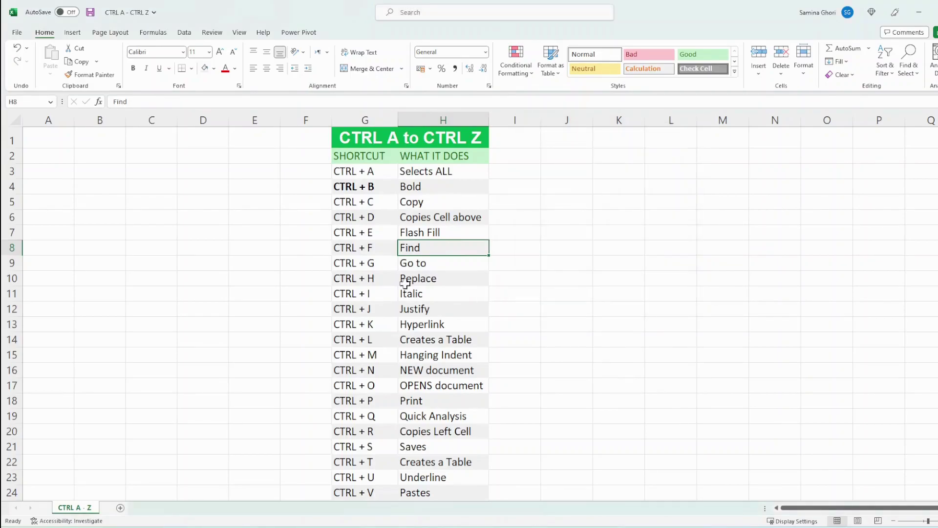
pyautogui.click(421, 283)
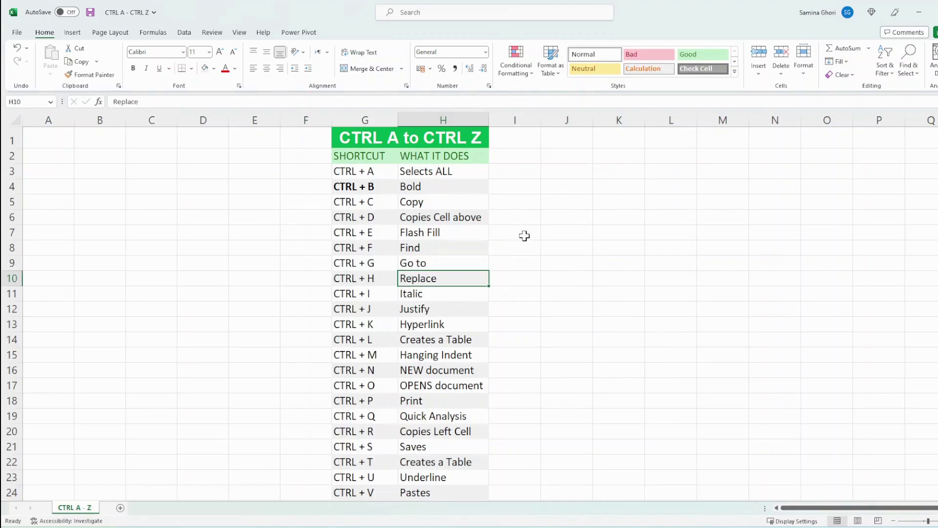
# Show and close Find and Replace, italicize the Italic entry in H11, then select H12 and H13
pyautogui.hotkey('ctrl', 'h')
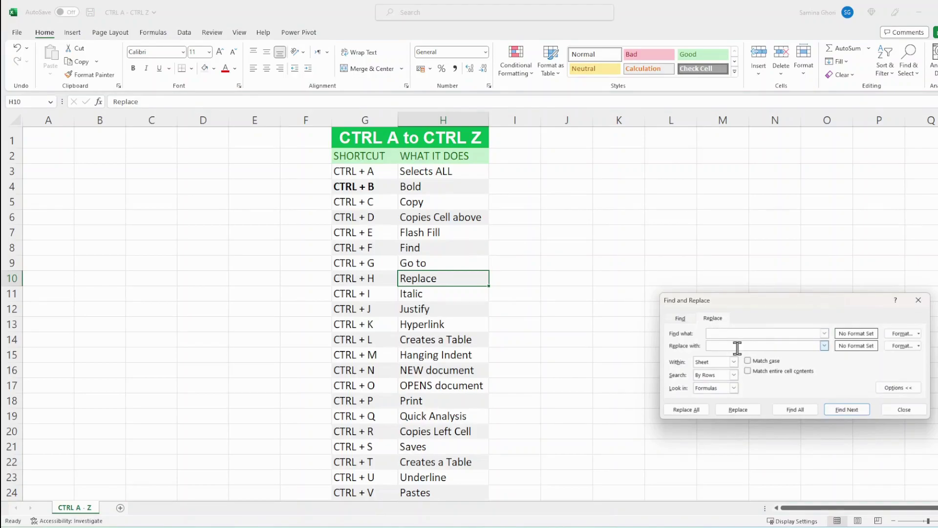
pyautogui.click(886, 408)
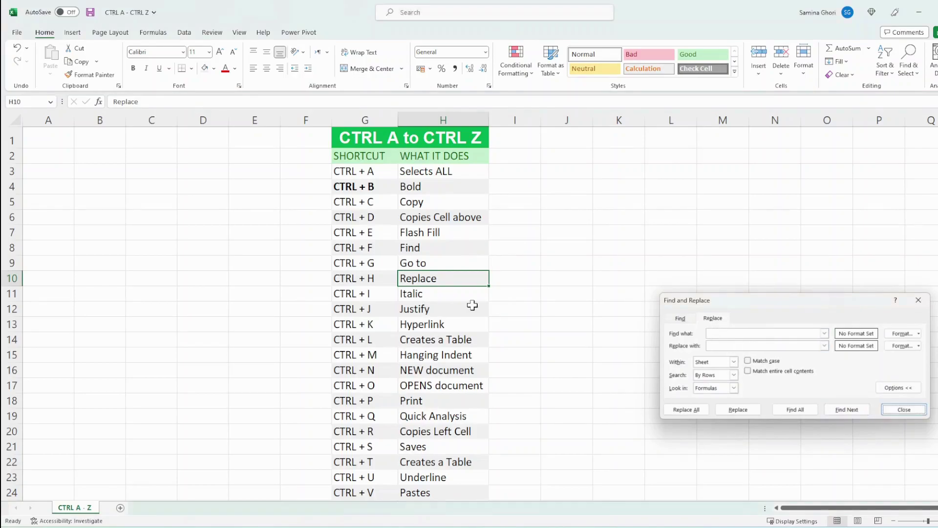
pyautogui.press('Down')
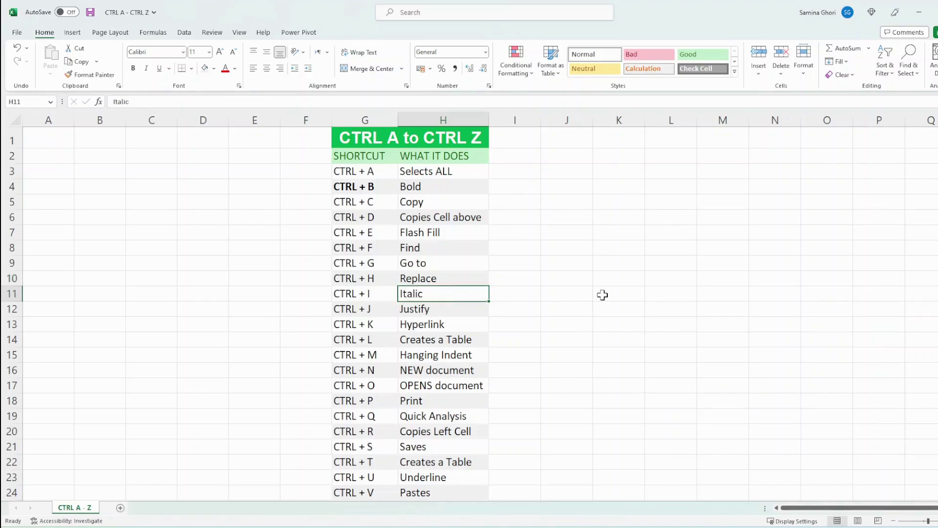
pyautogui.hotkey('ctrl', 'i')
pyautogui.click(468, 308)
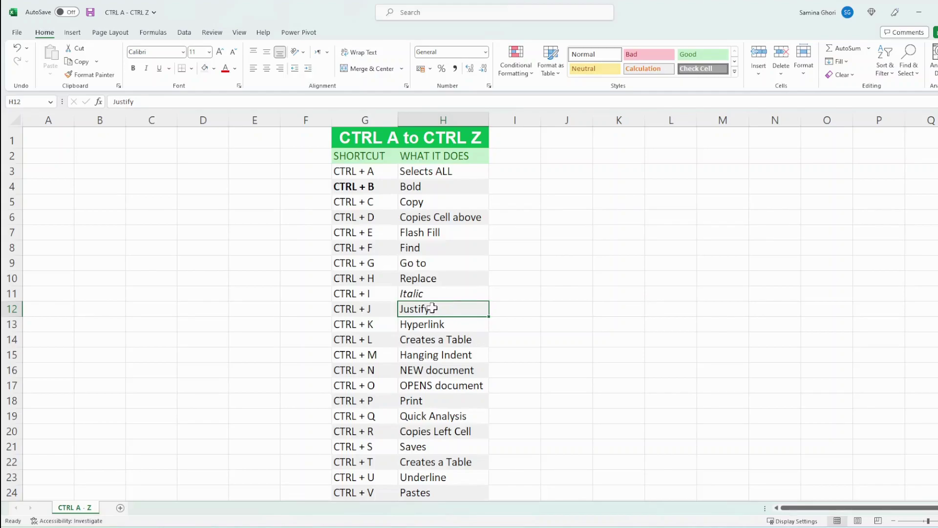
pyautogui.click(444, 323)
pyautogui.click(445, 322)
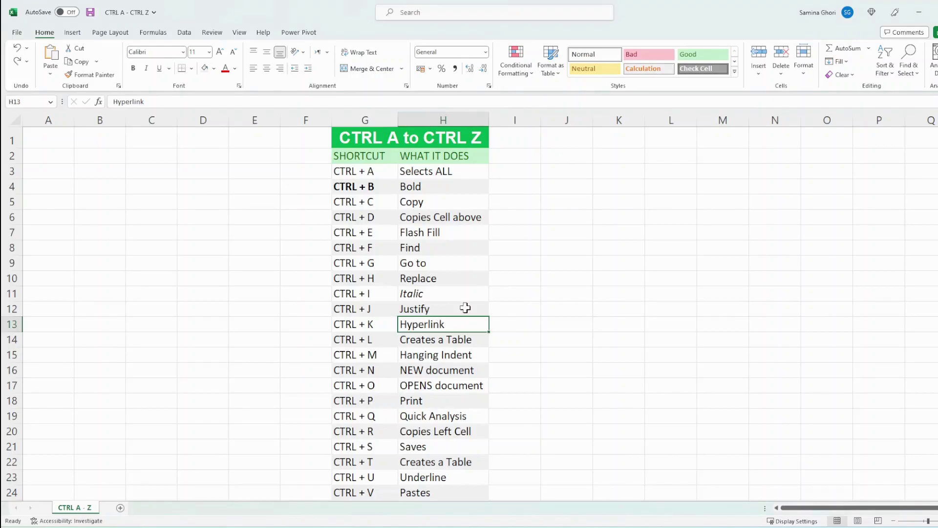
pyautogui.hotkey('ctrl', 'k')
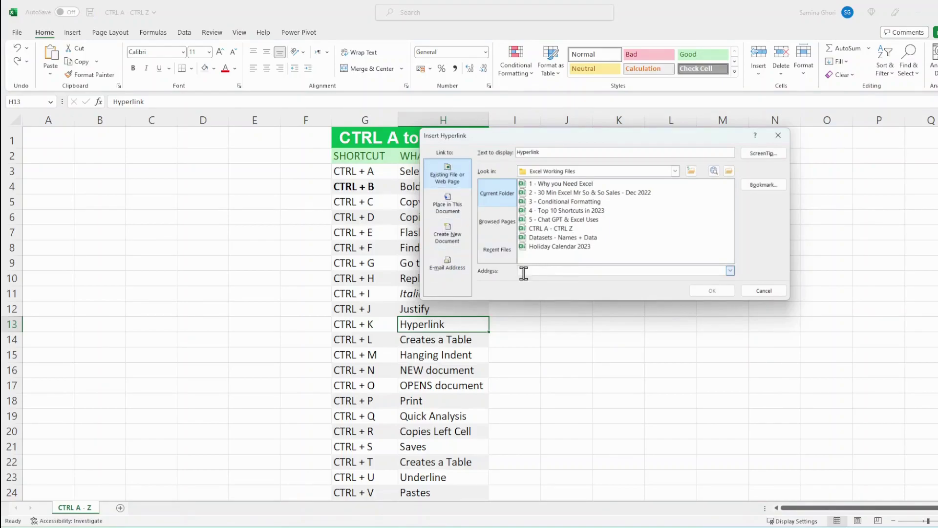
pyautogui.hotkey('ctrl', 'v')
pyautogui.click(719, 291)
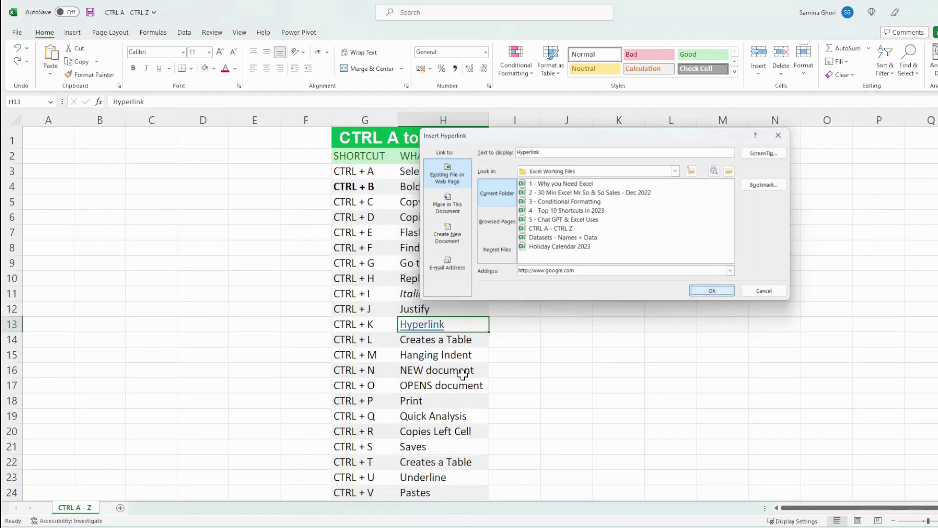
pyautogui.click(436, 329)
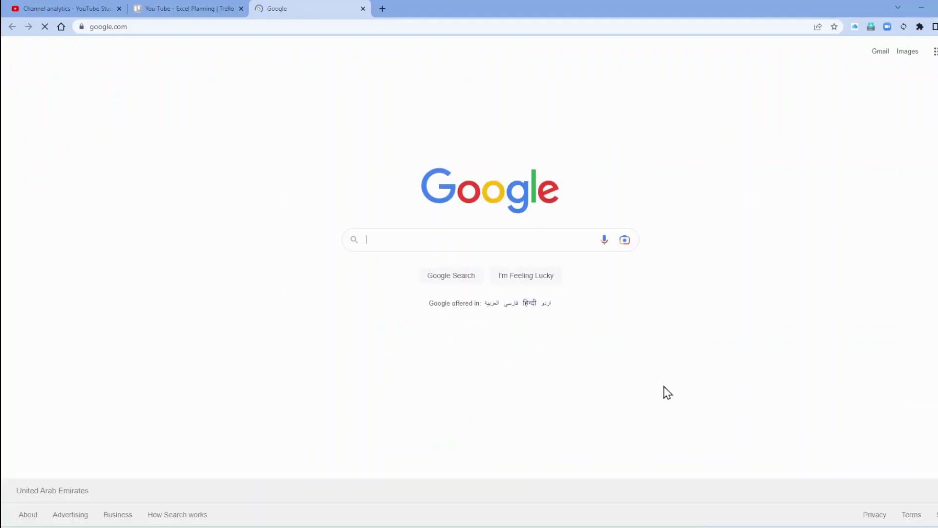
# Back in Excel, turn the G1:H28 shortcut list into a table with Ctrl+L
pyautogui.hotkey('alt', 'Tab')
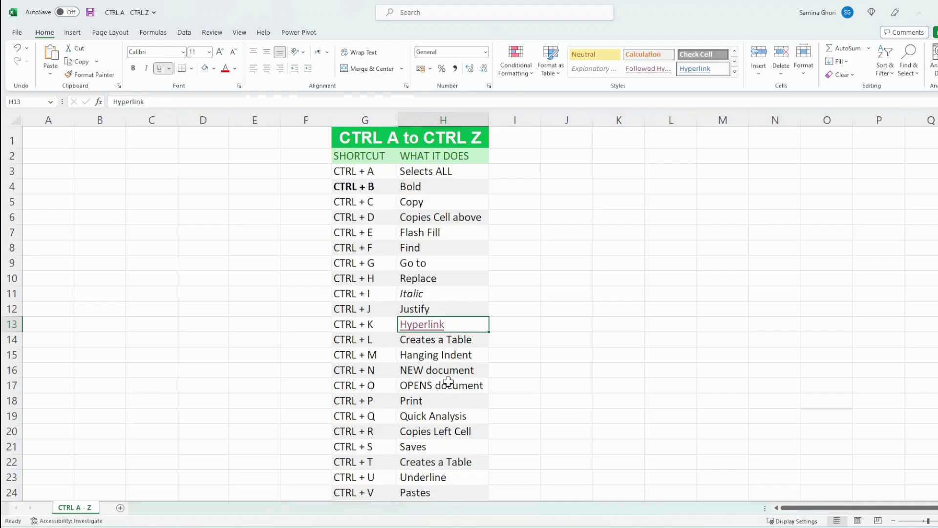
pyautogui.click(445, 341)
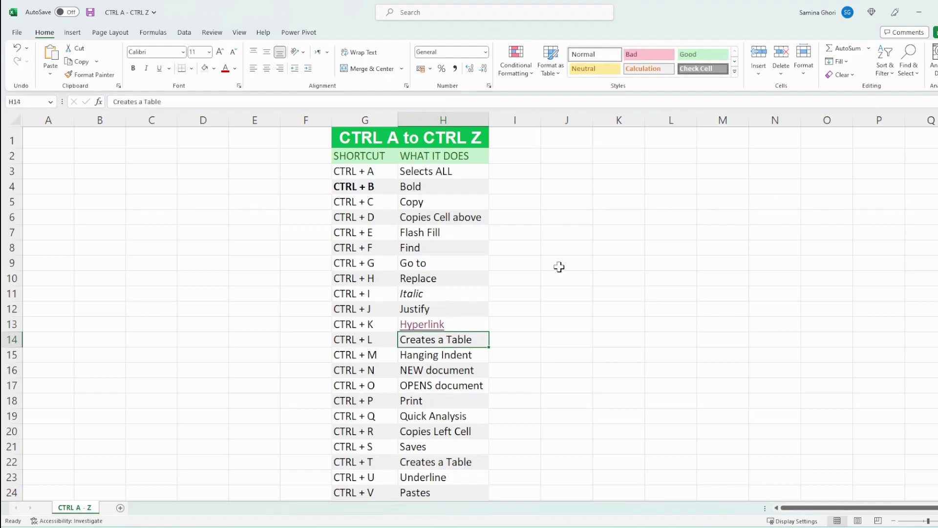
pyautogui.hotkey('ctrl', 'l')
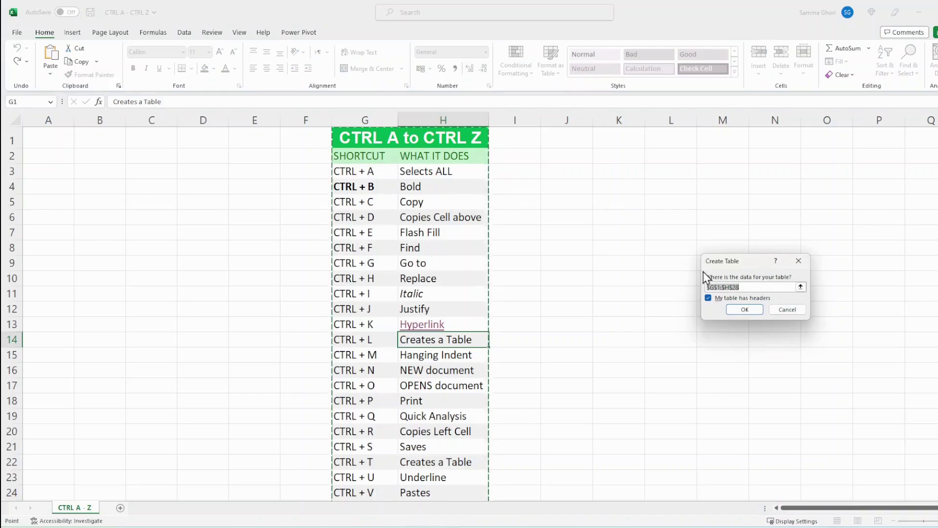
pyautogui.click(742, 310)
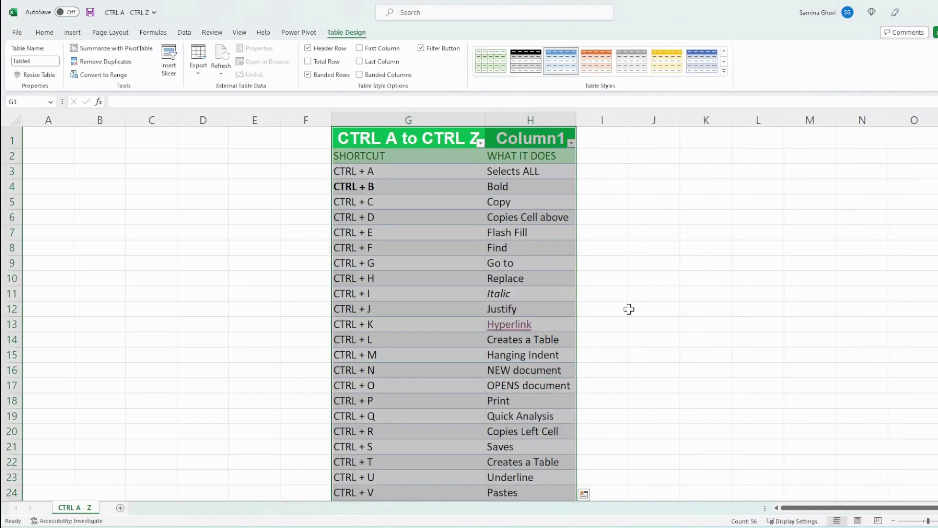
pyautogui.hotkey('ctrl', 'z')
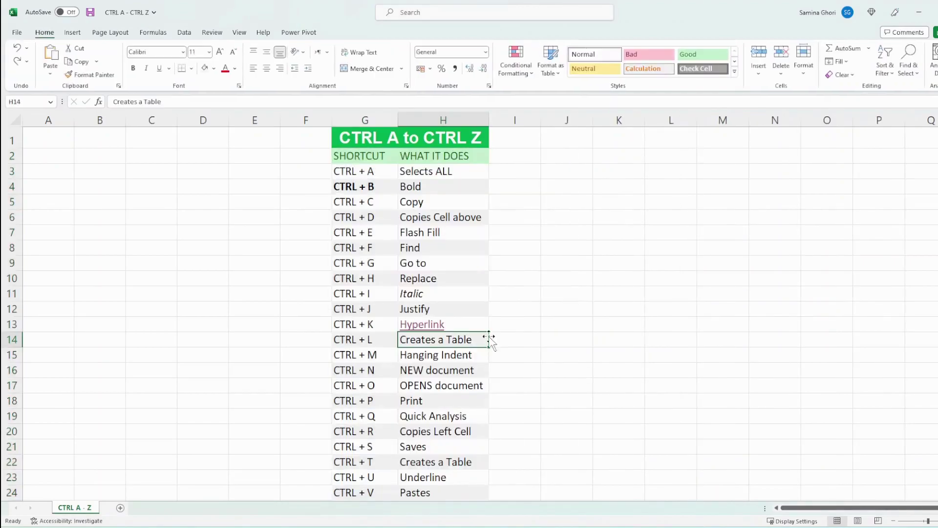
pyautogui.scroll(-1, 468, 333)
pyautogui.click(440, 310)
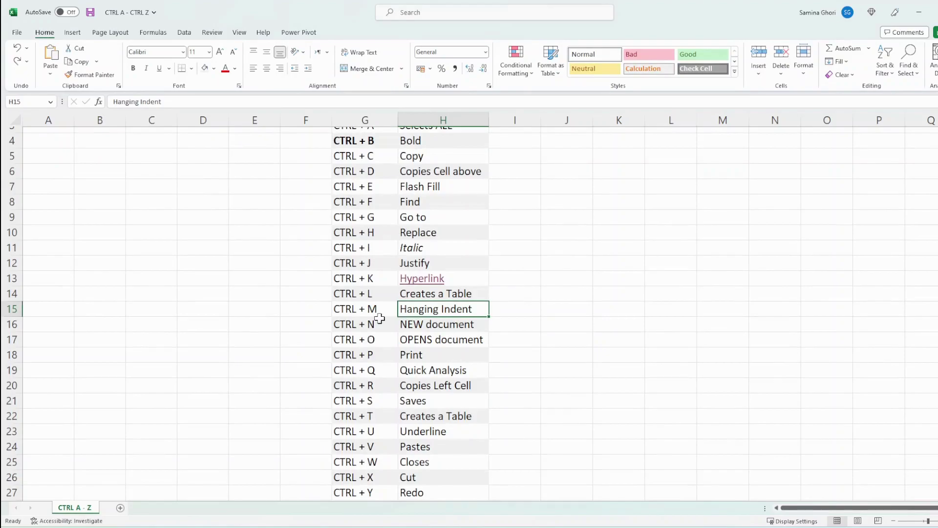
pyautogui.click(422, 323)
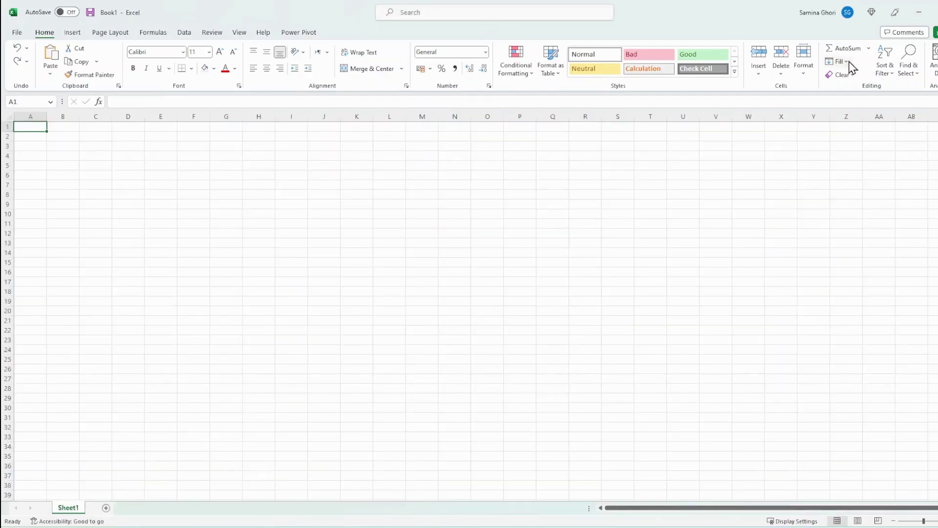
pyautogui.hotkey('ctrl', 'w')
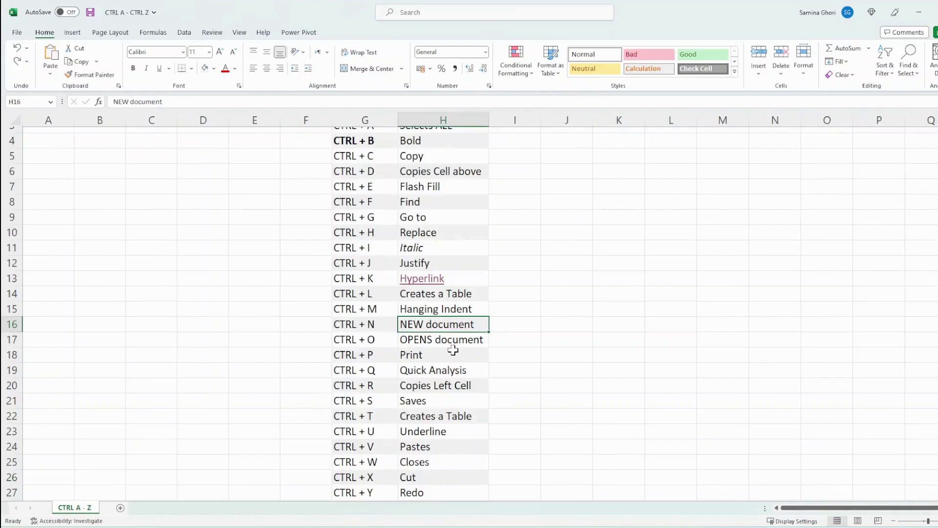
# Show the open-workbook screen, then close the workbook with Ctrl+W, choosing Save
pyautogui.hotkey('ctrl', 'n')
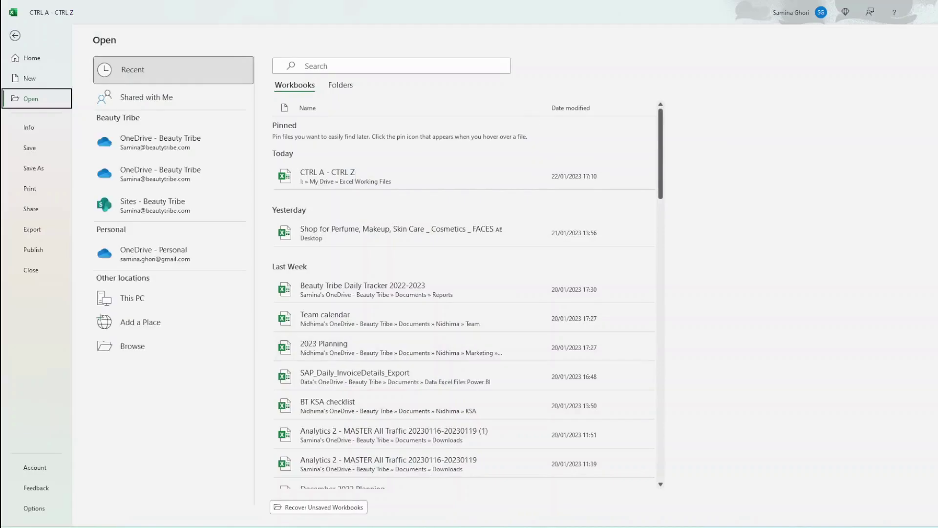
pyautogui.press('Escape')
pyautogui.hotkey('ctrl', 'w')
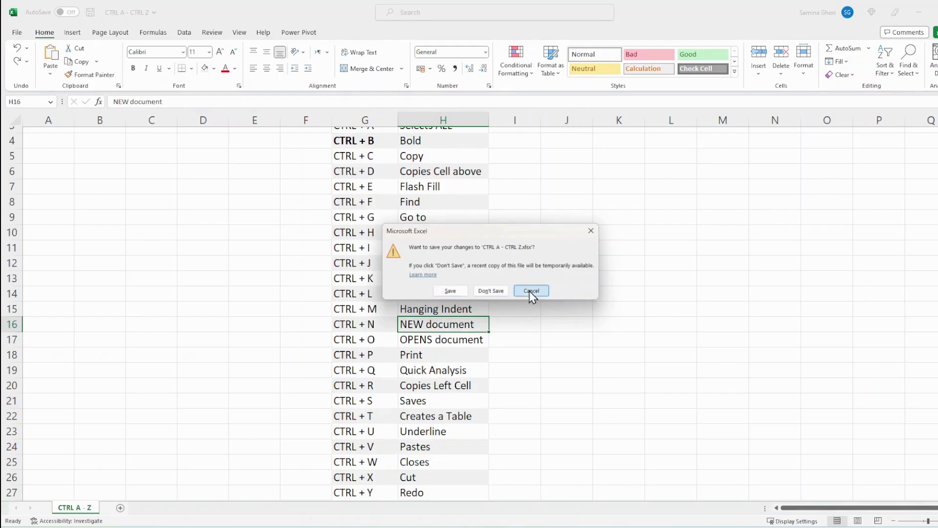
pyautogui.press('s')
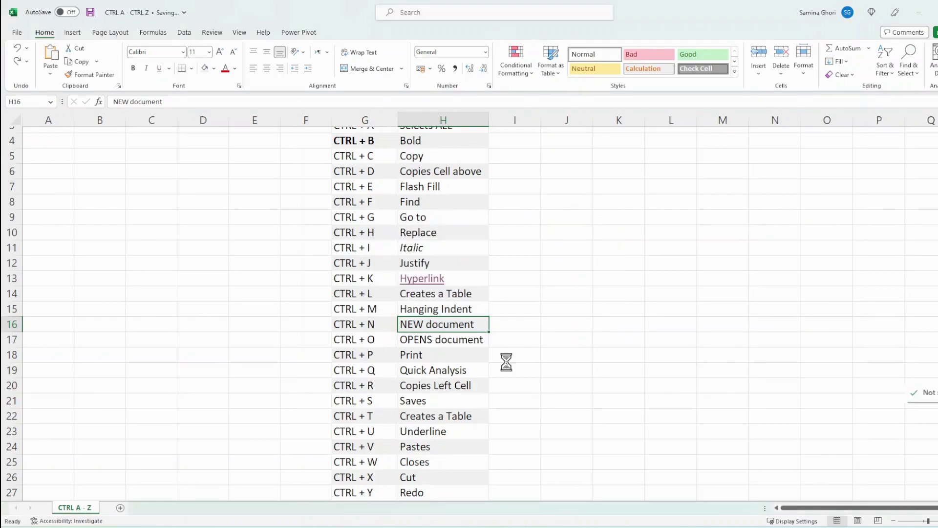
# Show the print preview of the sheet from the Print entry and leave it
pyautogui.click(442, 356)
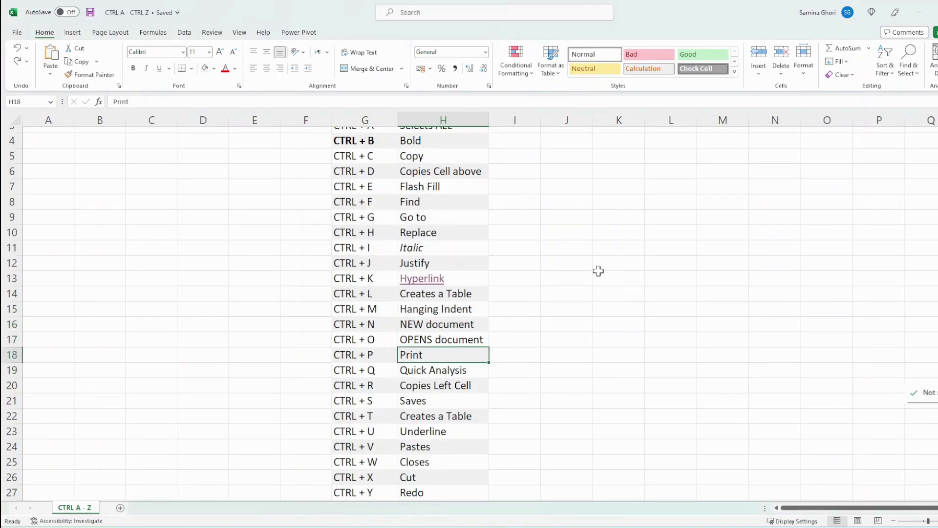
pyautogui.hotkey('ctrl', 'p')
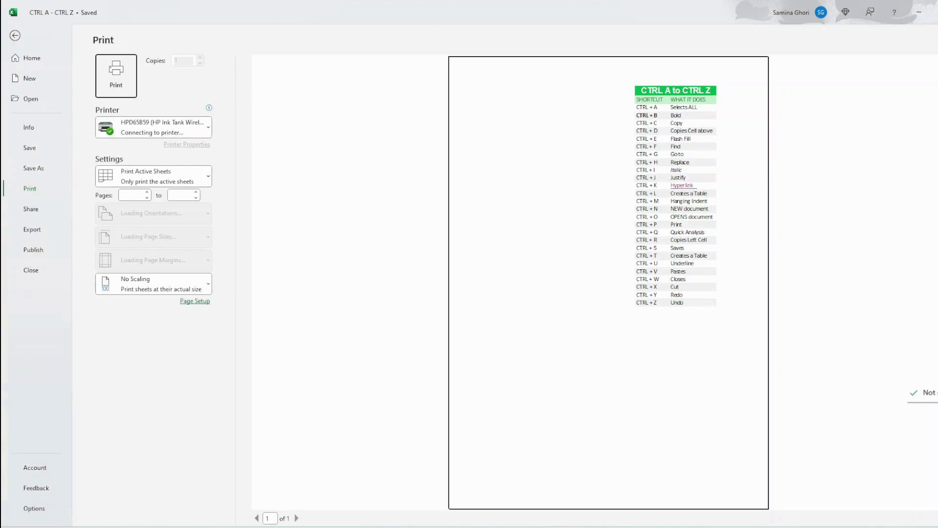
pyautogui.click(15, 37)
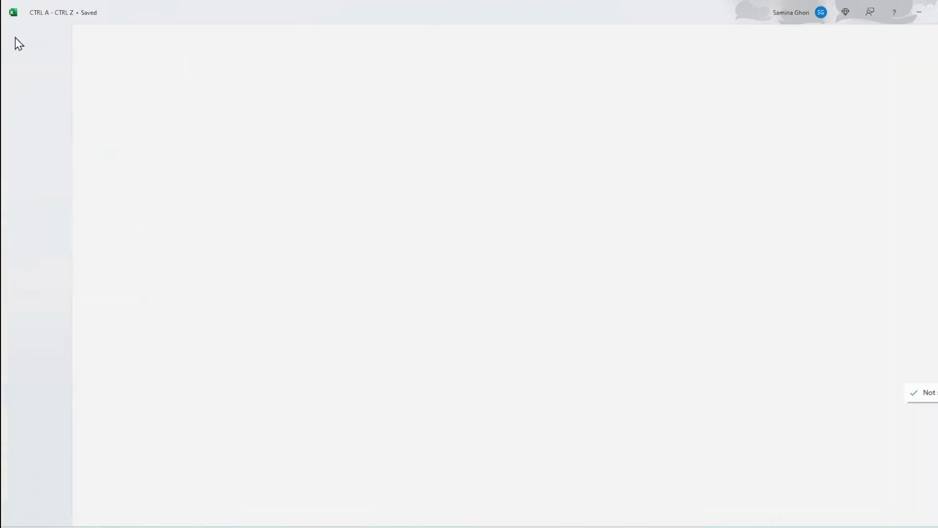
# Enter the sample numbers 1, 2 and 3 into J17:J19
pyautogui.click(451, 372)
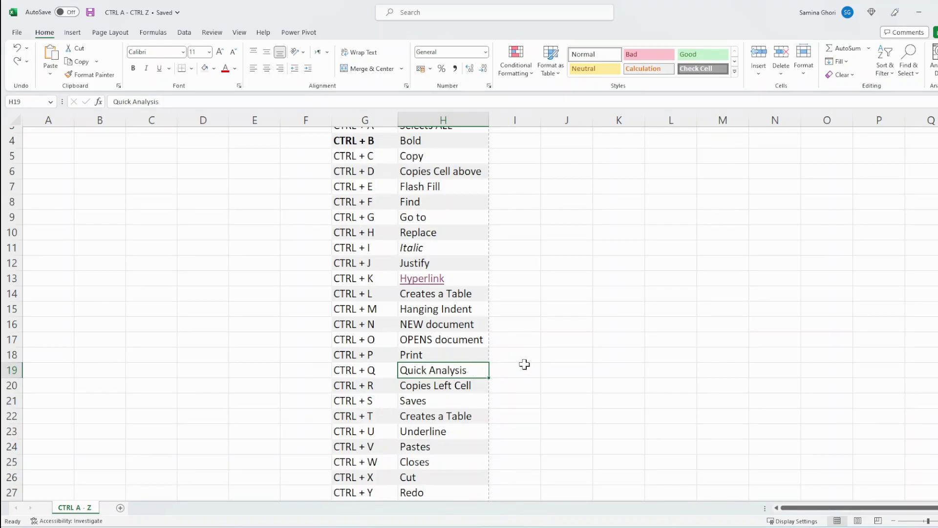
pyautogui.scroll(1, 489, 366)
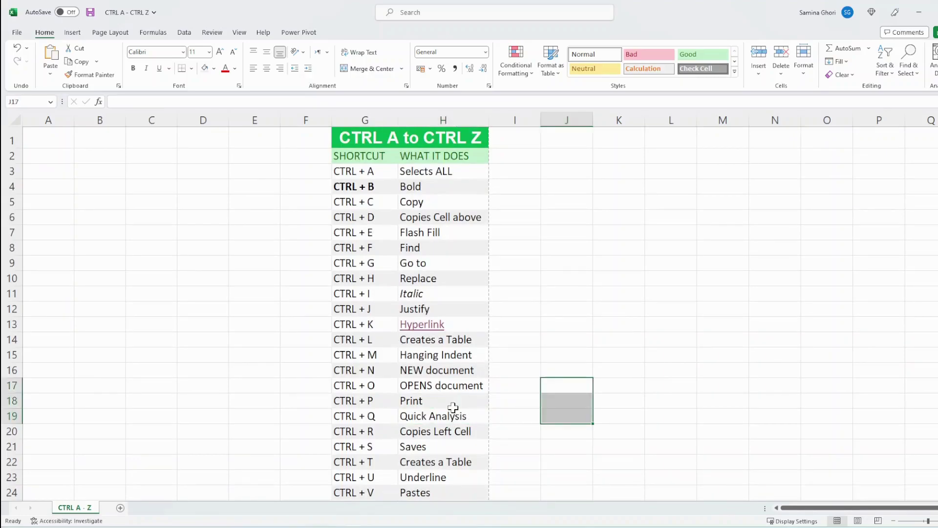
pyautogui.click(572, 387)
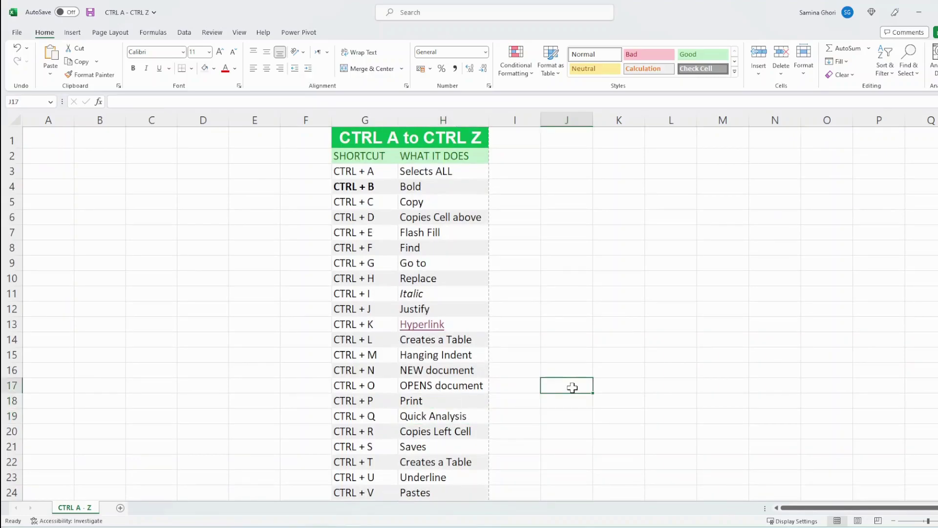
pyautogui.write('1')
pyautogui.press('Return')
pyautogui.write('2')
pyautogui.press('Return')
pyautogui.write('3')
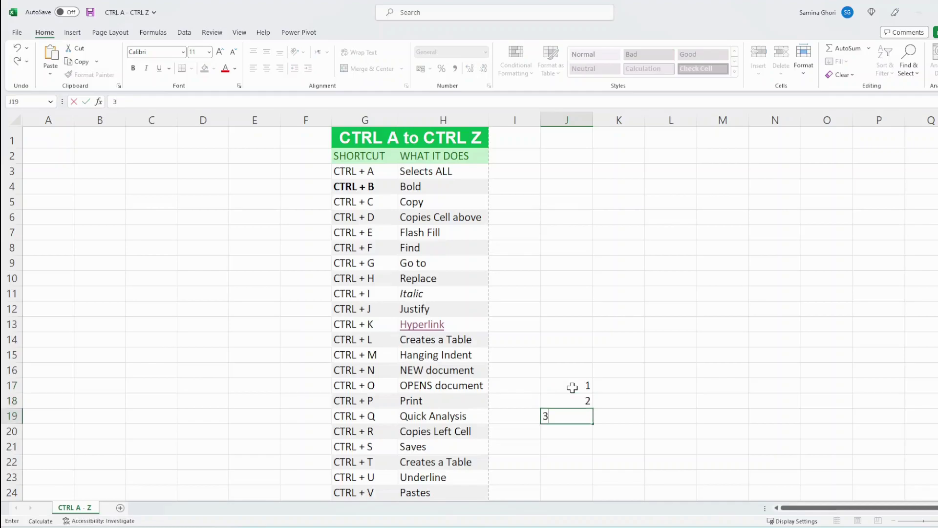
# Select the numbers in J17:J19 and show their Quick Analysis options
pyautogui.click(635, 400)
pyautogui.moveTo(560, 386); pyautogui.dragTo(566, 415)
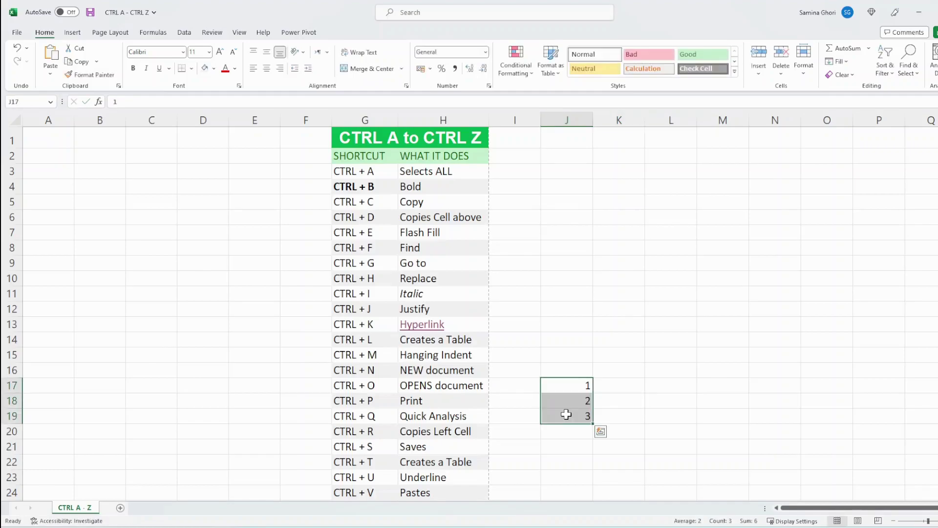
pyautogui.click(601, 432)
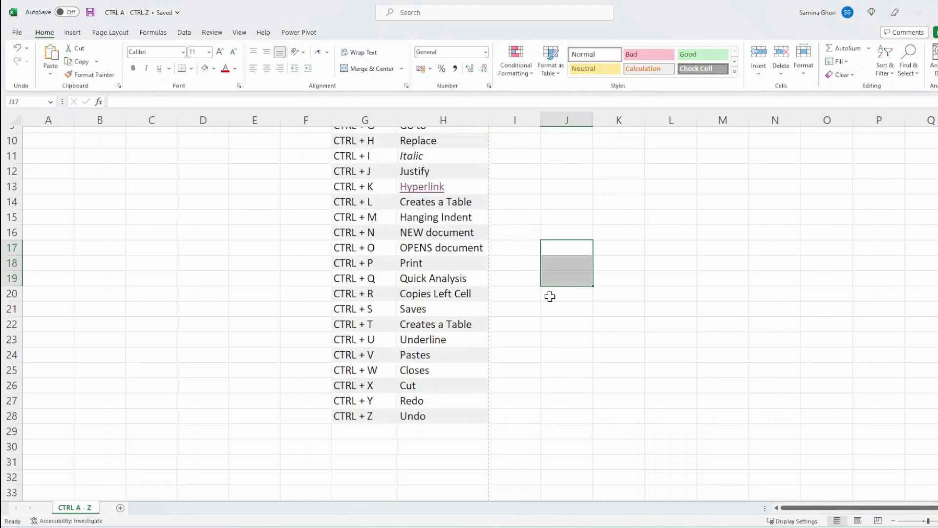
# Fill I20 with 'Copies Left Cell' from H20 using Ctrl+R and save the workbook
pyautogui.click(553, 278)
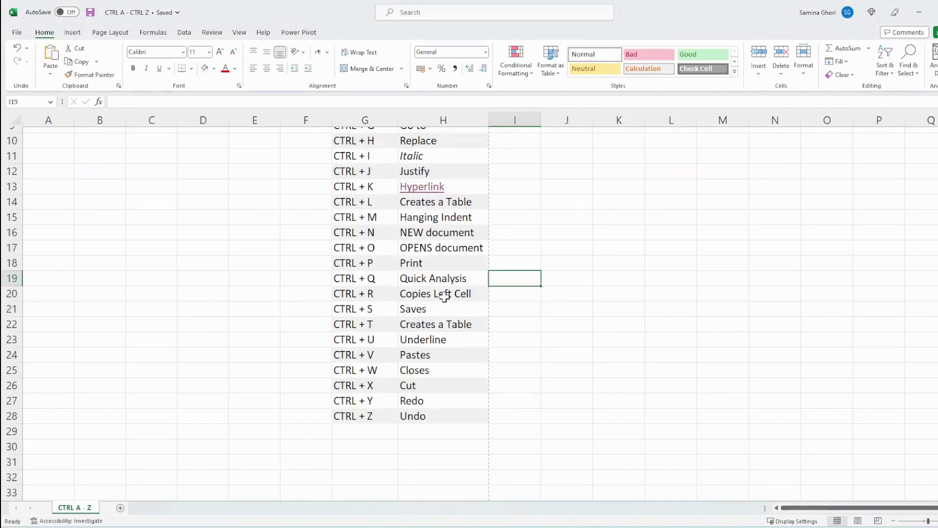
pyautogui.click(442, 294)
pyautogui.click(516, 297)
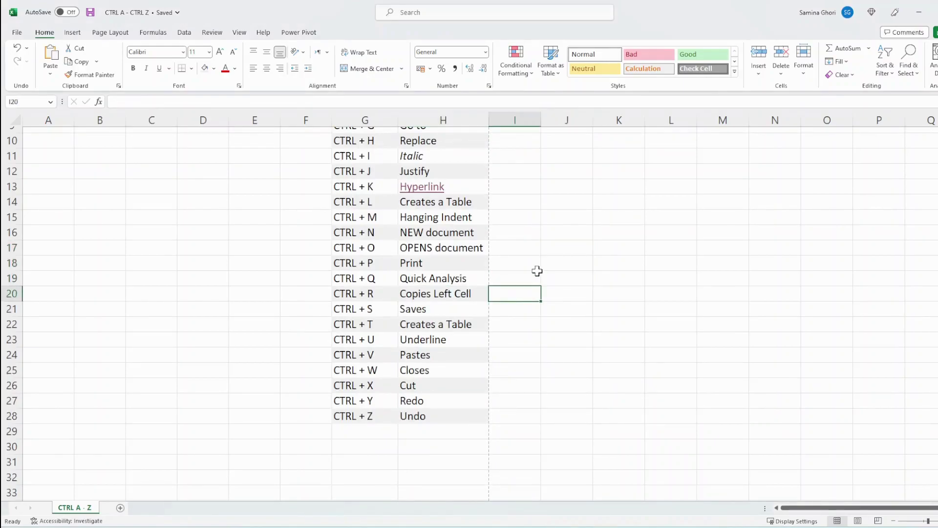
pyautogui.hotkey('ctrl', 'r')
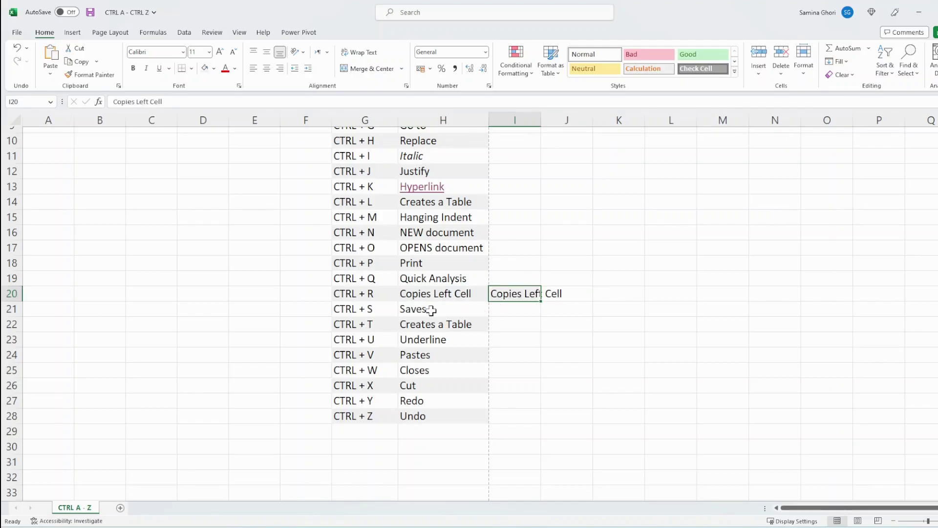
pyautogui.click(477, 311)
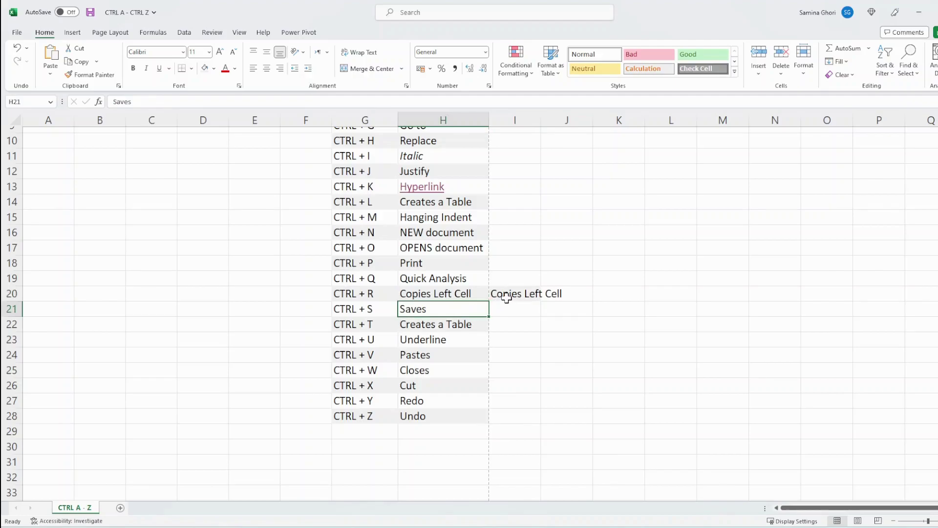
pyautogui.hotkey('ctrl', 's')
# Start creating a table from the H22 entry with Ctrl+T, then cancel it
pyautogui.click(456, 325)
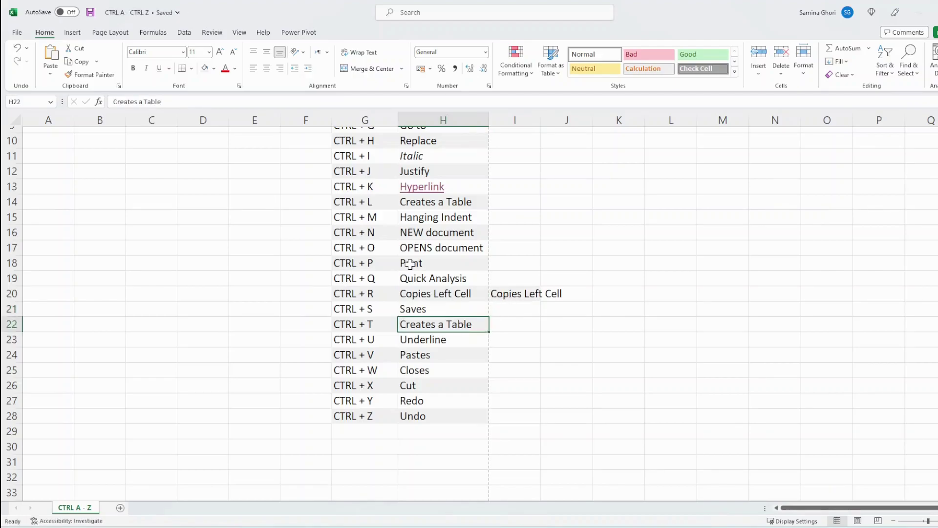
pyautogui.hotkey('ctrl', 't')
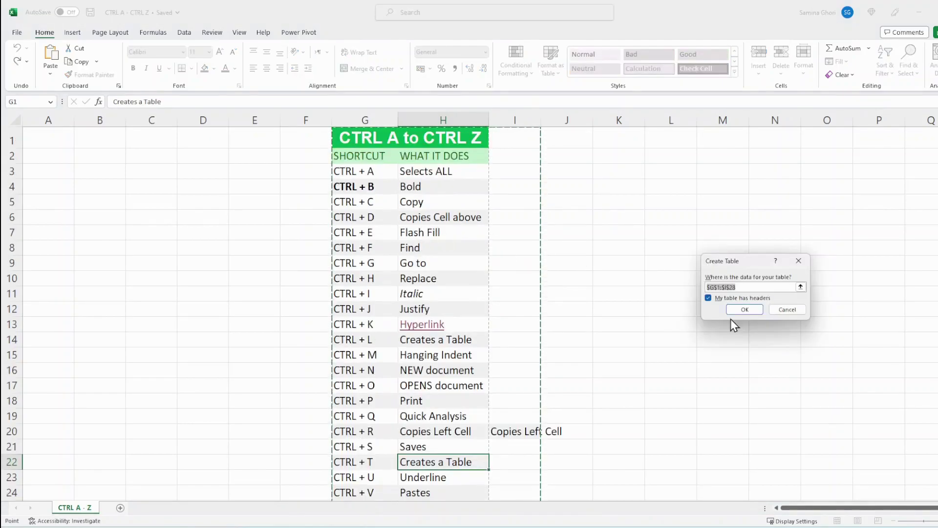
pyautogui.click(800, 310)
pyautogui.scroll(-6, 513, 362)
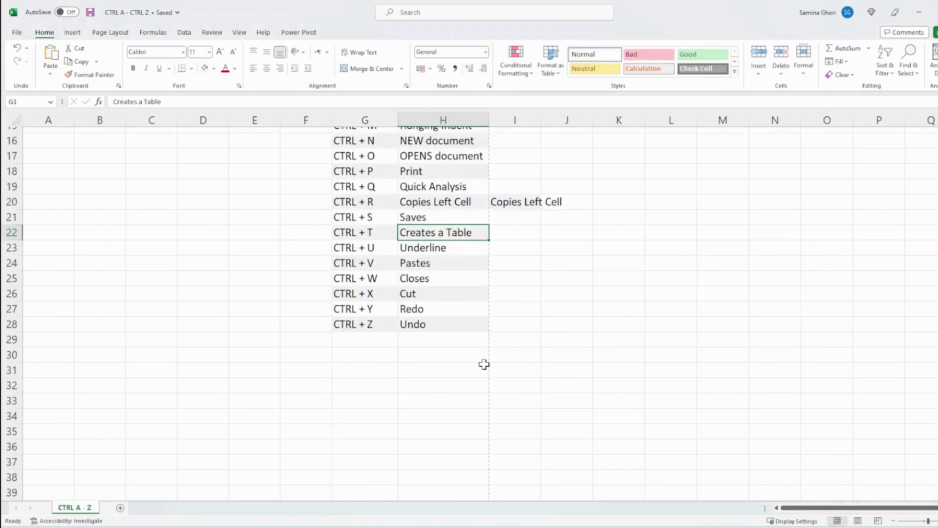
pyautogui.click(434, 205)
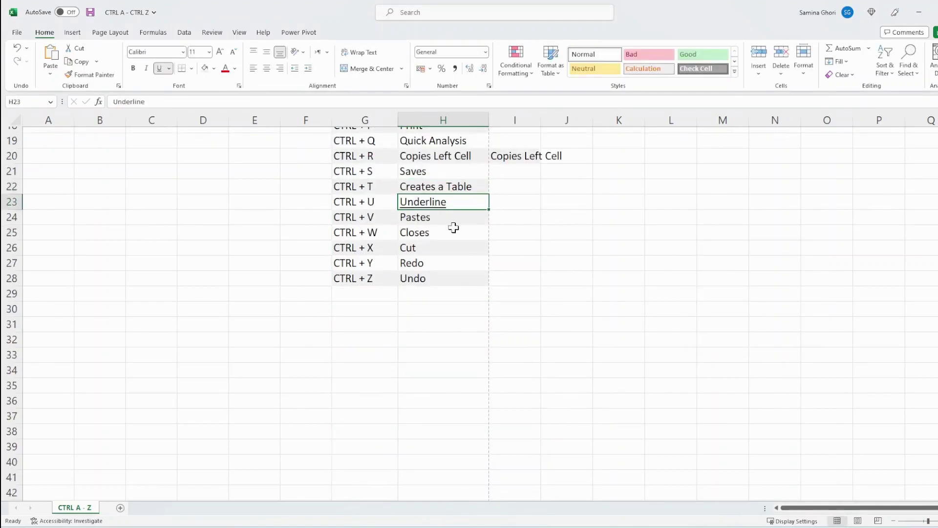
pyautogui.click(430, 217)
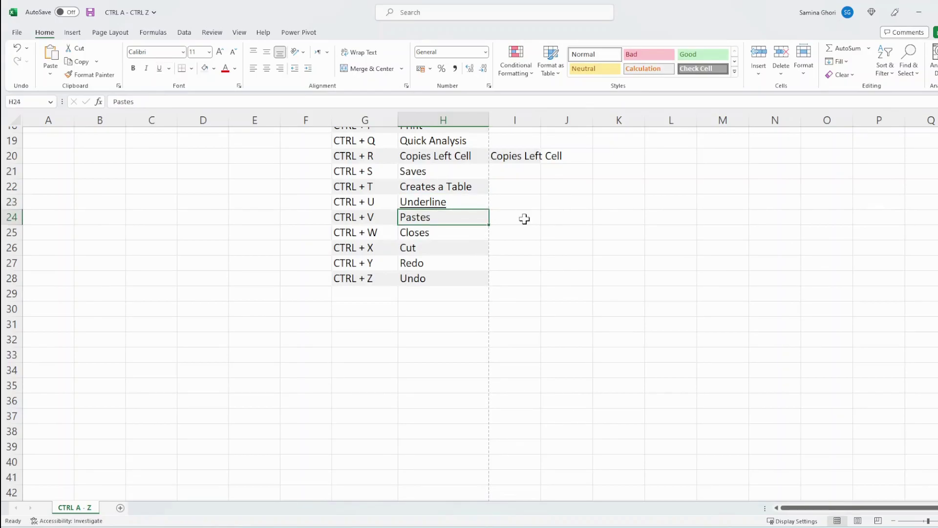
pyautogui.scroll(6, 523, 218)
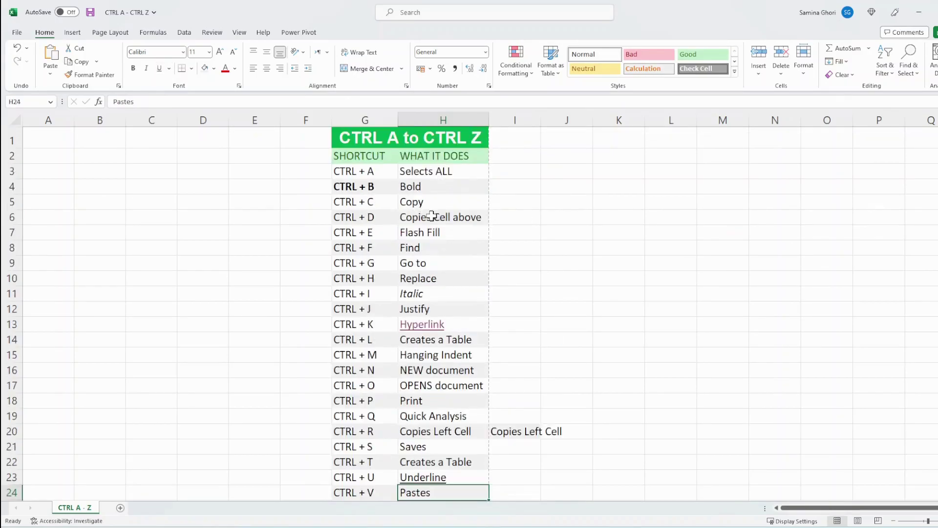
pyautogui.scroll(-2, 464, 250)
pyautogui.click(507, 402)
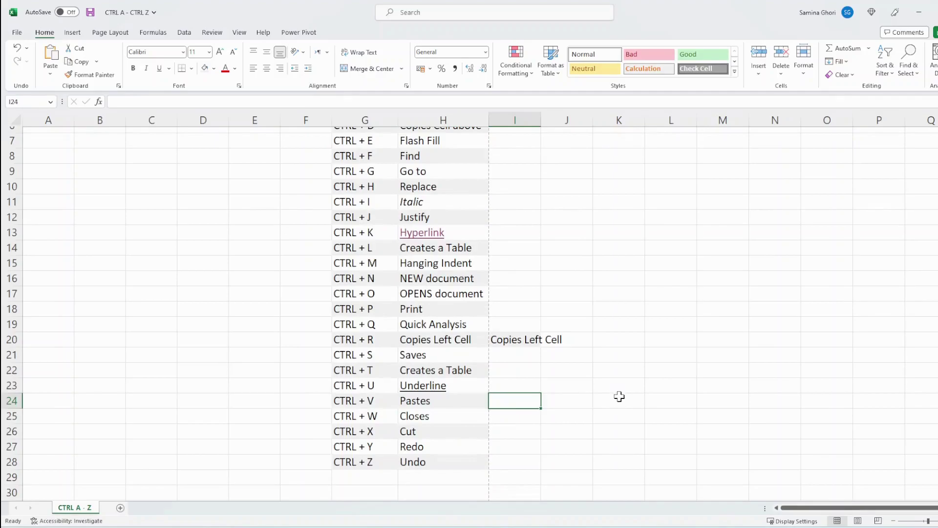
pyautogui.hotkey('ctrl', 'v')
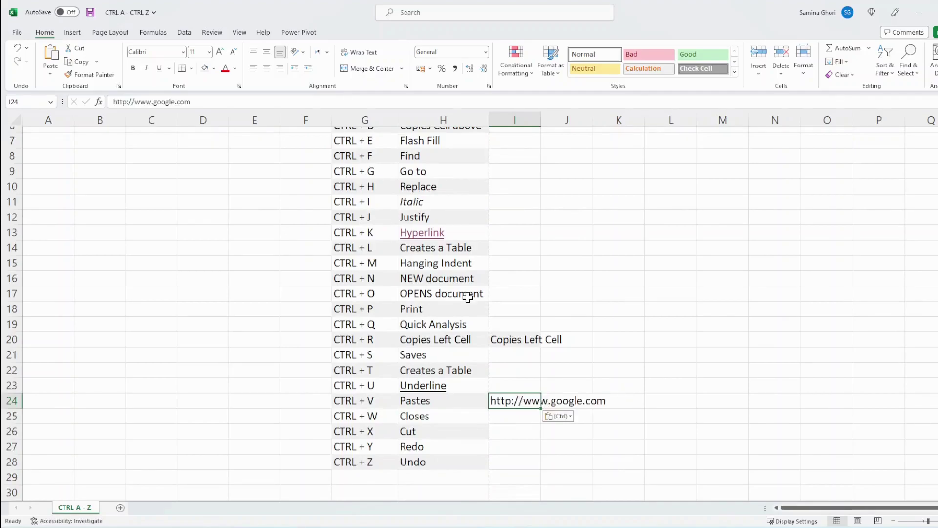
# Move the word Cut from H26 to I26, then undo and redo the move
pyautogui.click(449, 419)
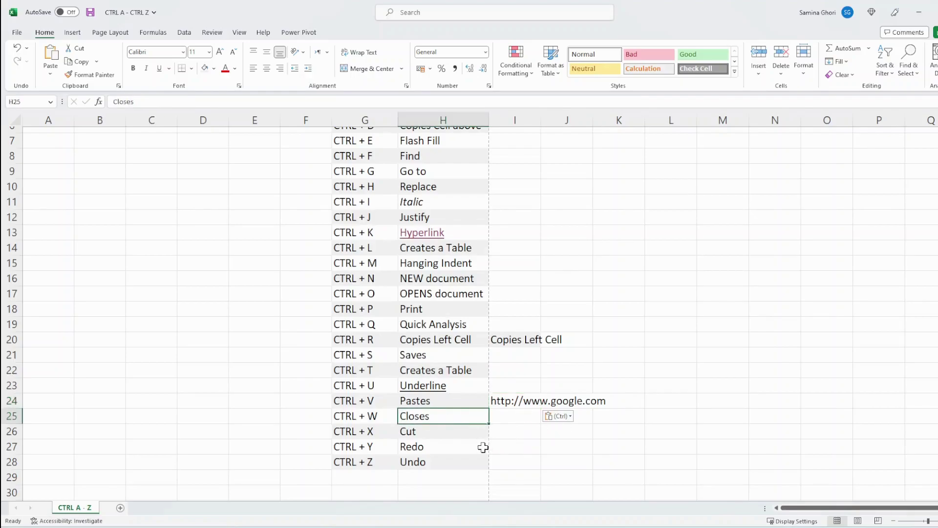
pyautogui.click(467, 433)
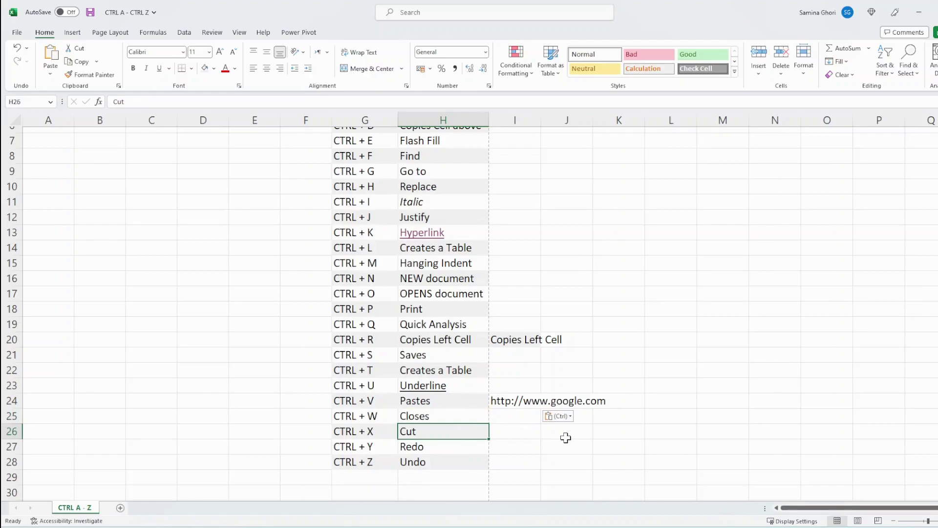
pyautogui.hotkey('ctrl', 'x')
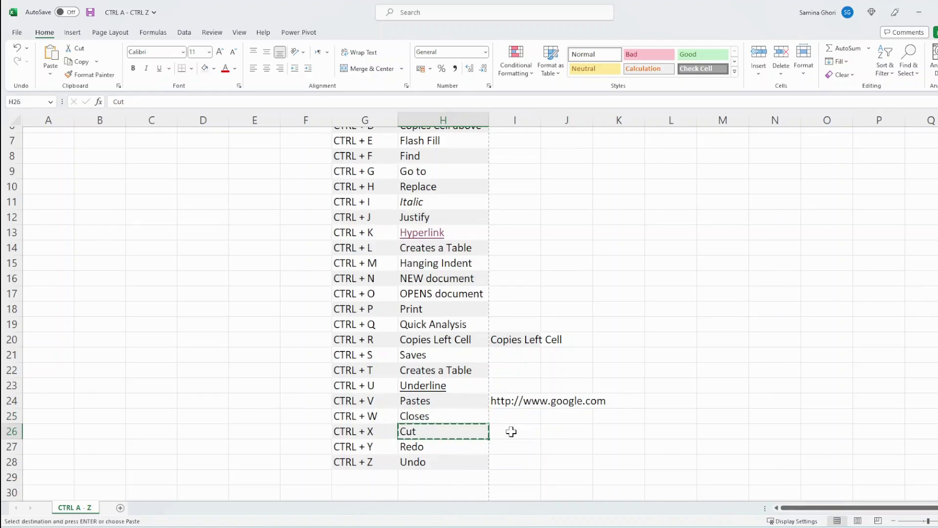
pyautogui.click(511, 431)
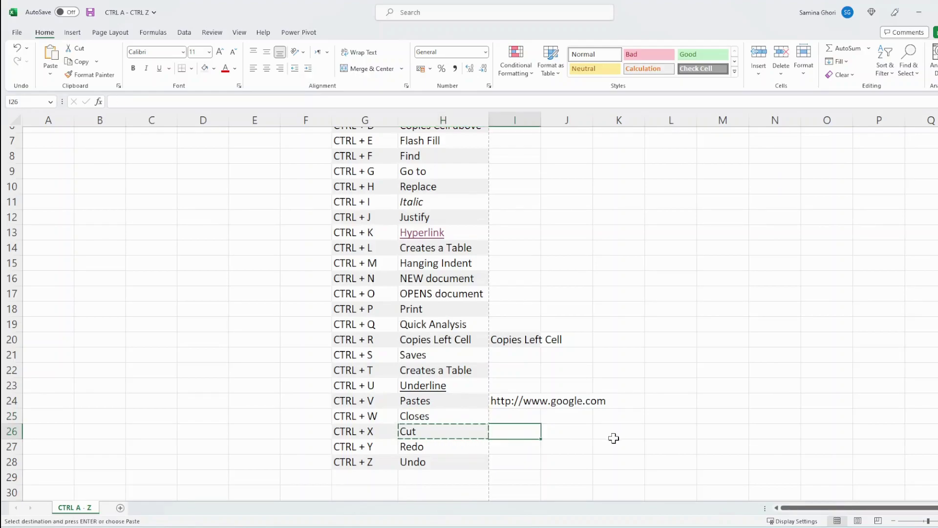
pyautogui.hotkey('ctrl', 'v')
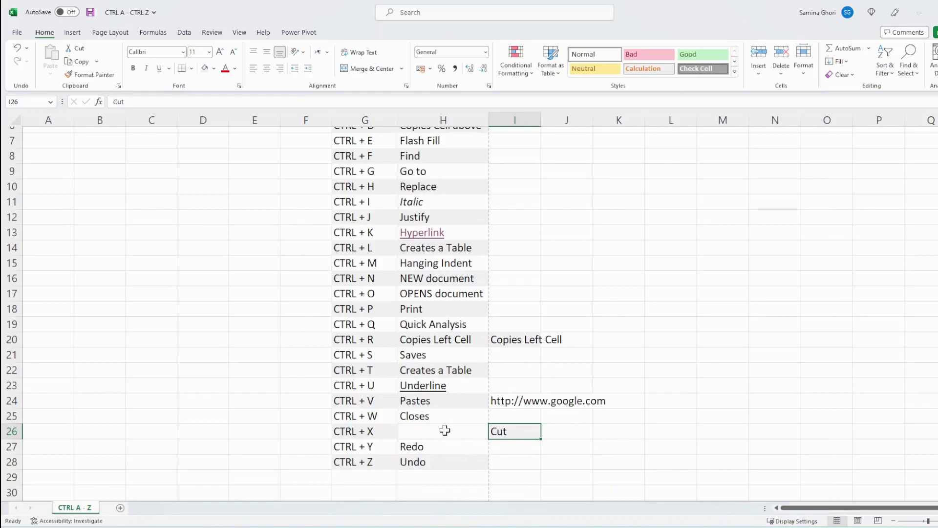
pyautogui.click(518, 445)
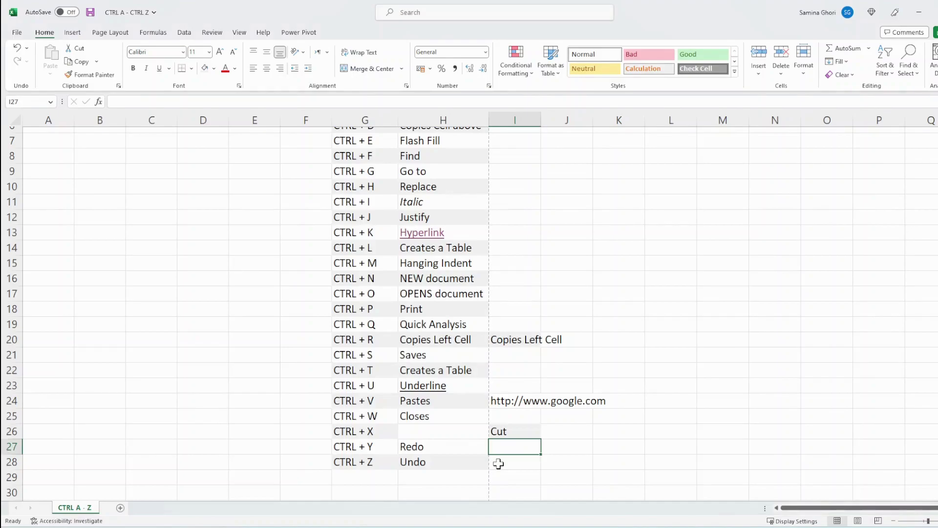
pyautogui.hotkey('ctrl', 'z')
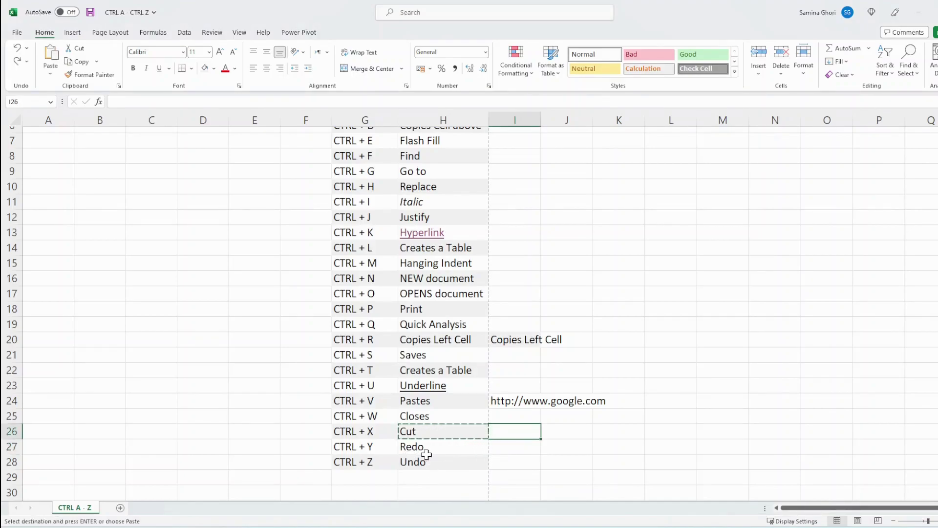
pyautogui.hotkey('ctrl', 'y')
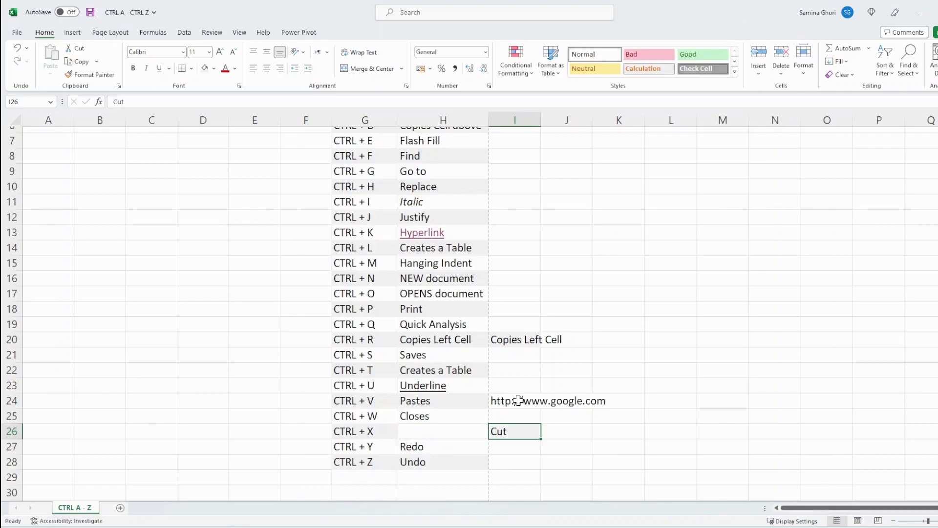
# Select the CTRL + W row in G25:H25, close the workbook and save the changes
pyautogui.moveTo(349, 416); pyautogui.dragTo(478, 424)
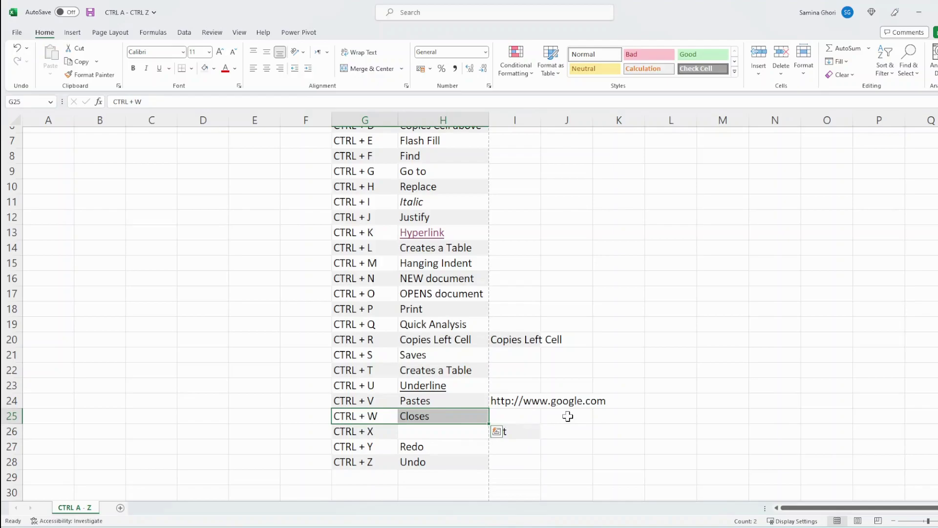
pyautogui.hotkey('ctrl', 'w')
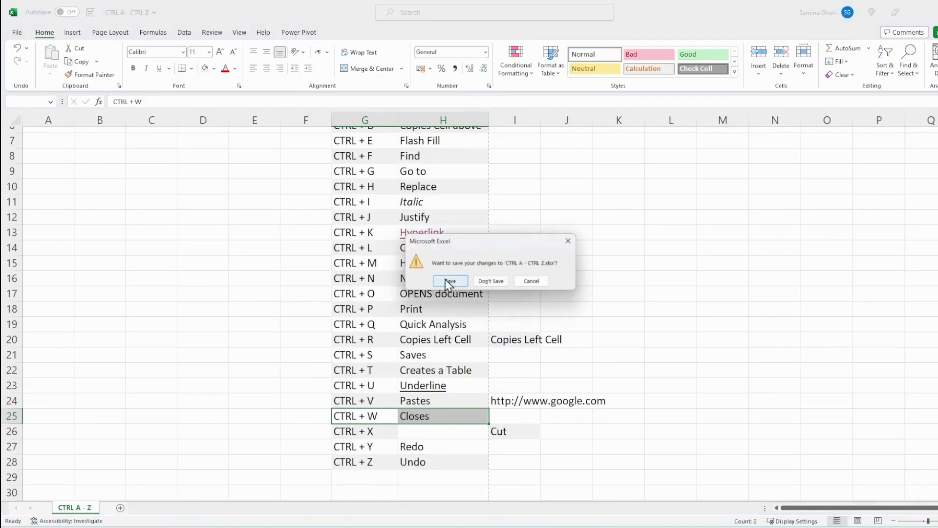
pyautogui.click(450, 281)
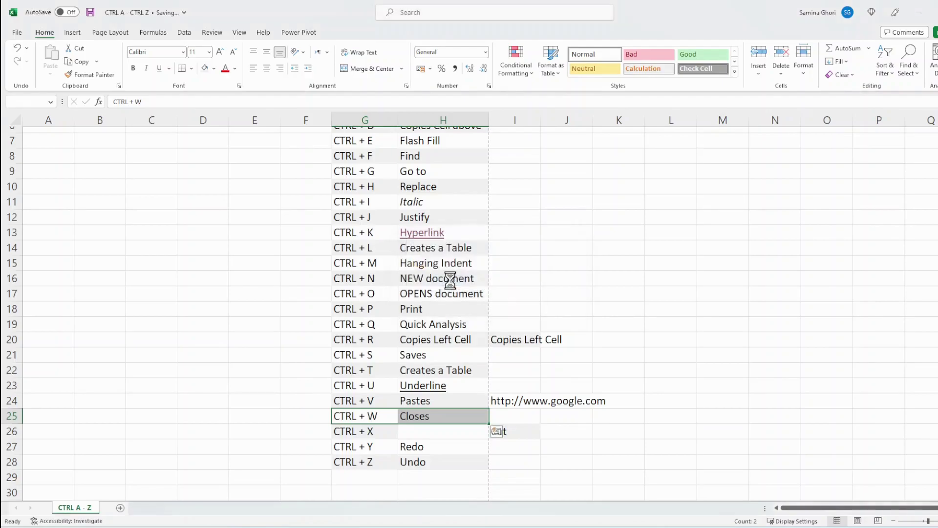